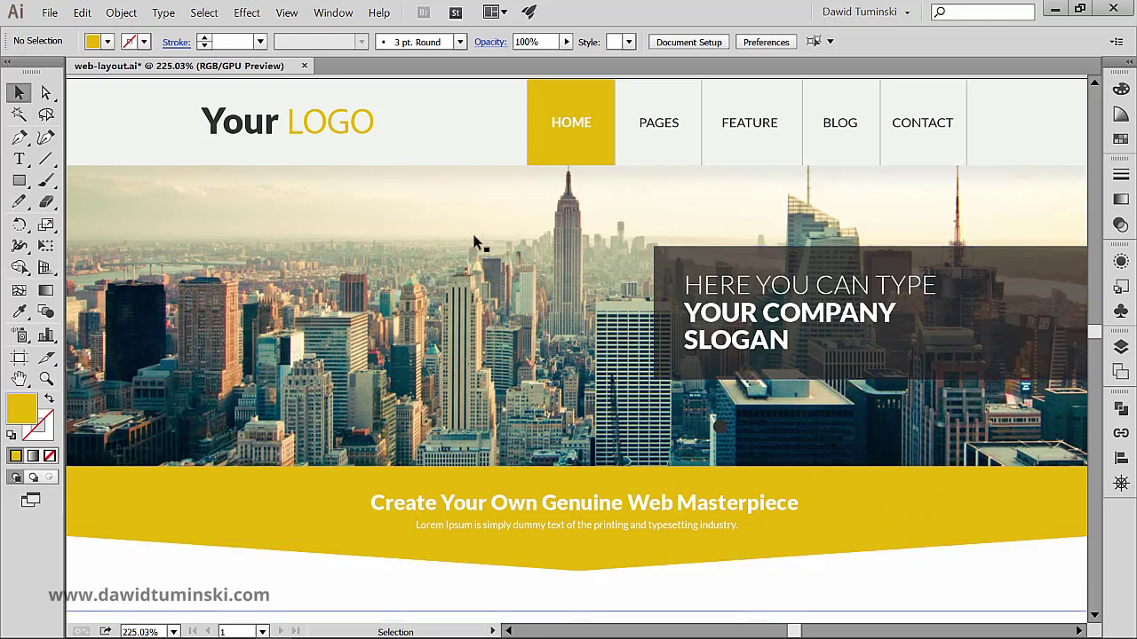
# Survey the page through the overview map, from the Ideas icons to the footer, and return to the header
pyautogui.click(355, 129)
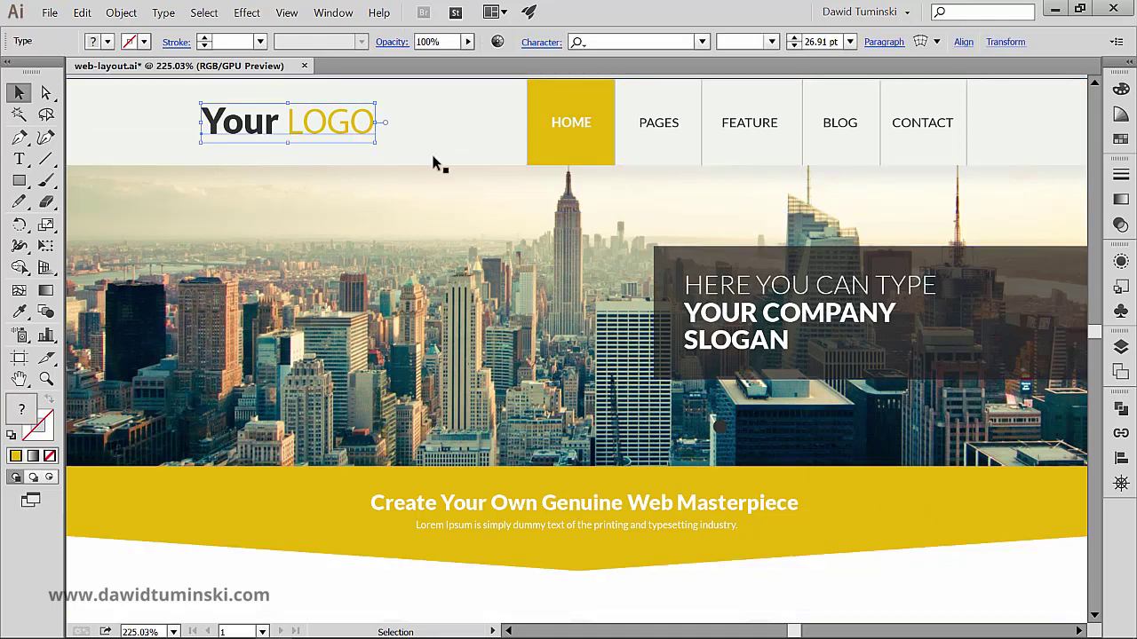
pyautogui.click(1121, 483)
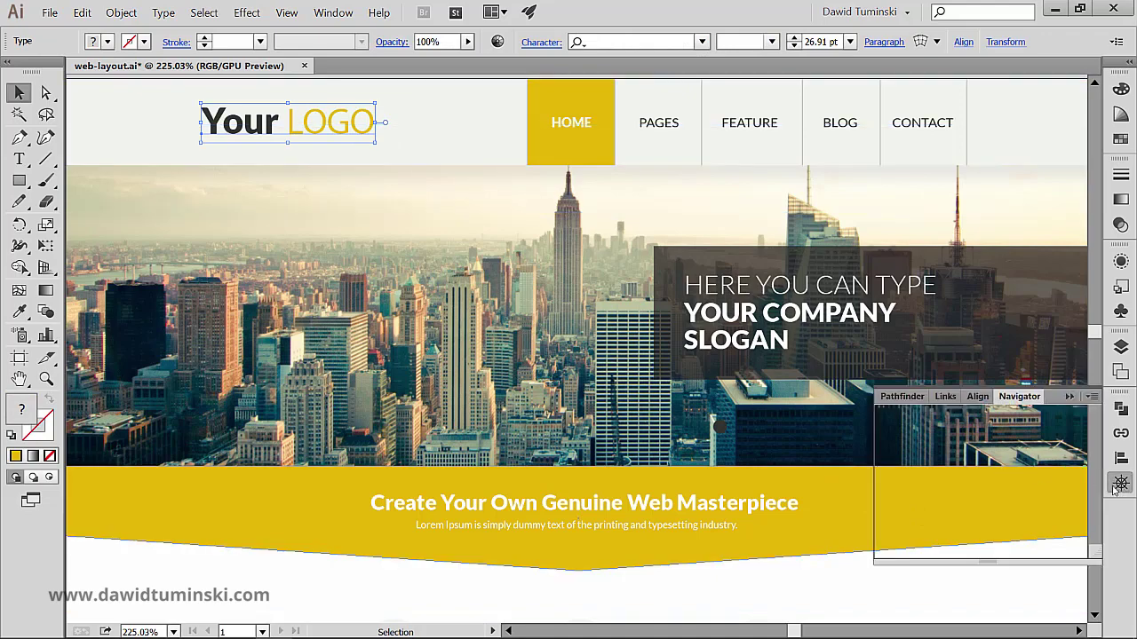
pyautogui.click(1002, 456)
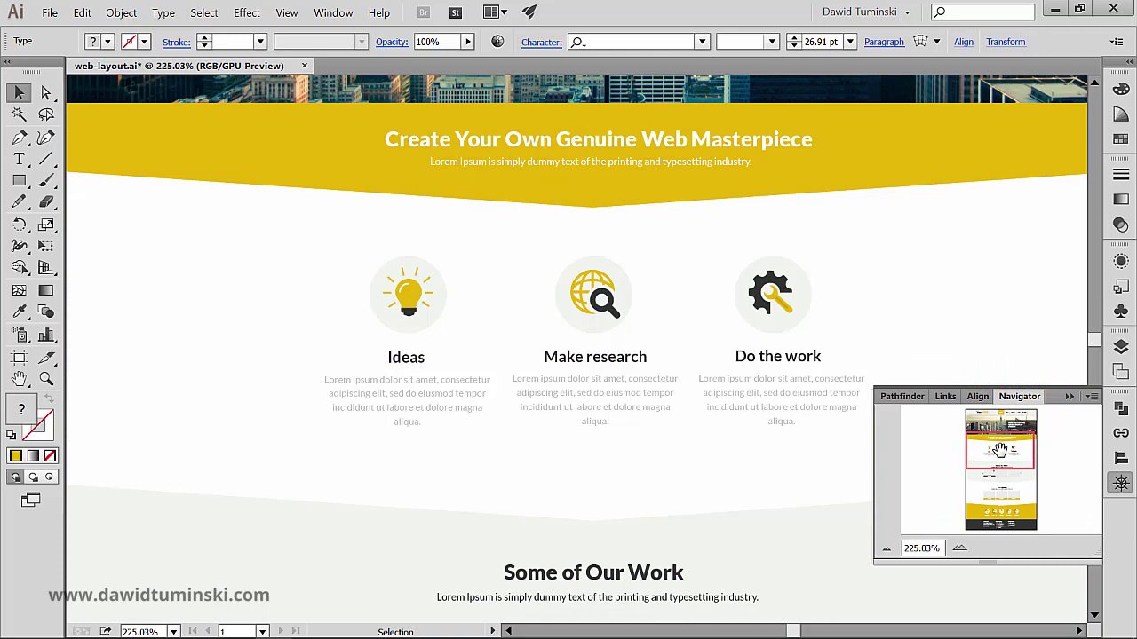
pyautogui.click(1003, 518)
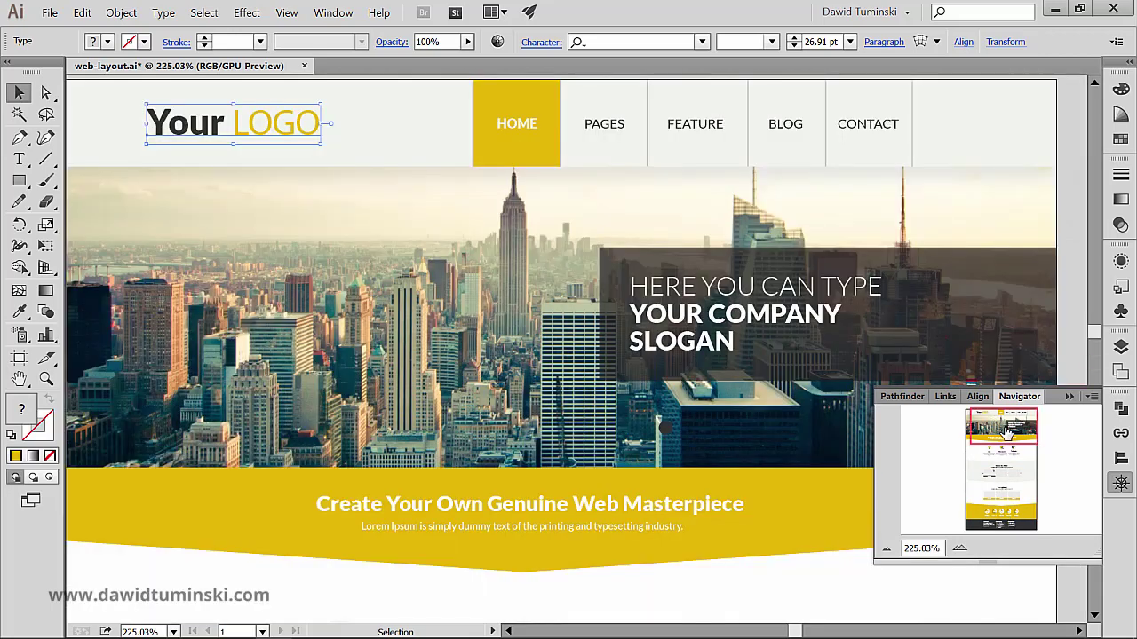
pyautogui.click(993, 425)
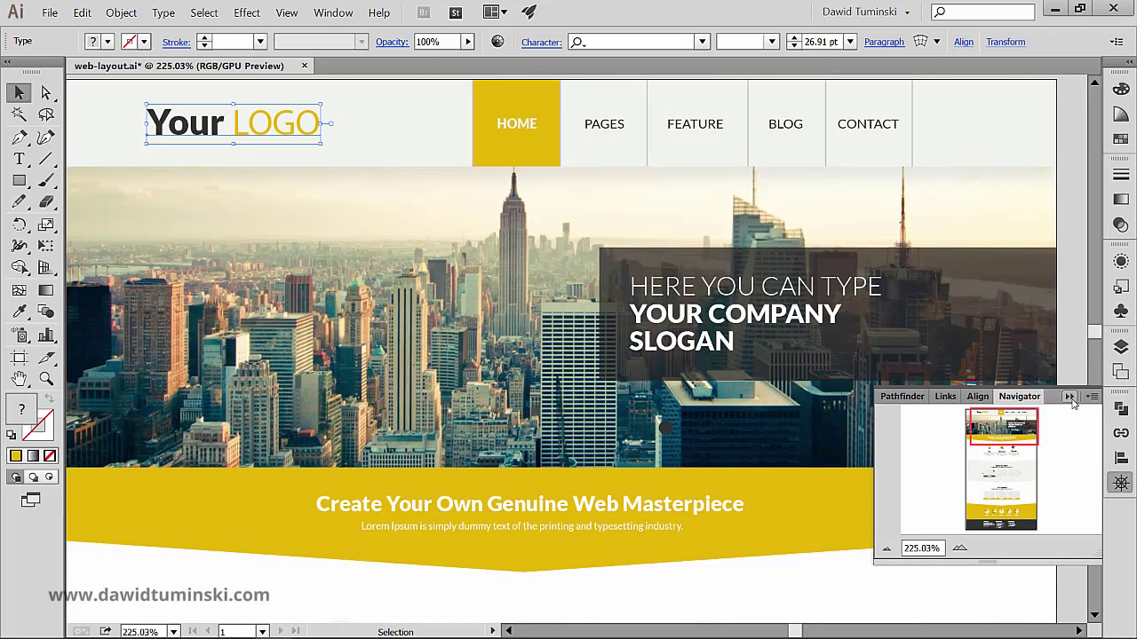
pyautogui.click(1071, 399)
# Zoom in on the header, hand-draw a slice around Your LOGO, then undo it
pyautogui.click(393, 91)
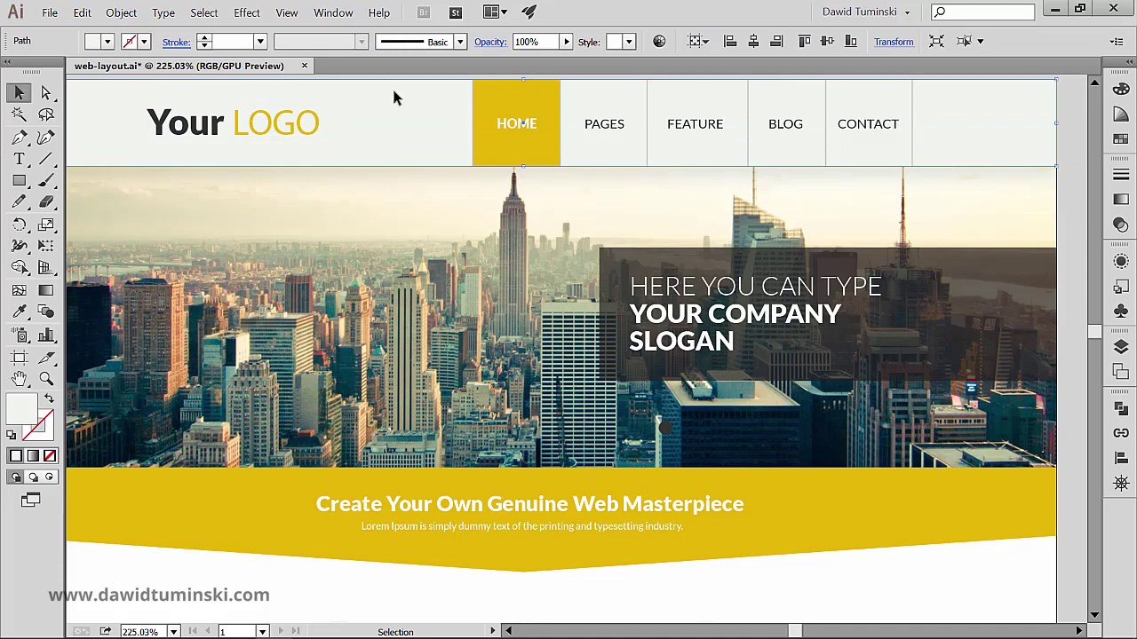
pyautogui.moveTo(368, 119); pyautogui.dragTo(500, 170)
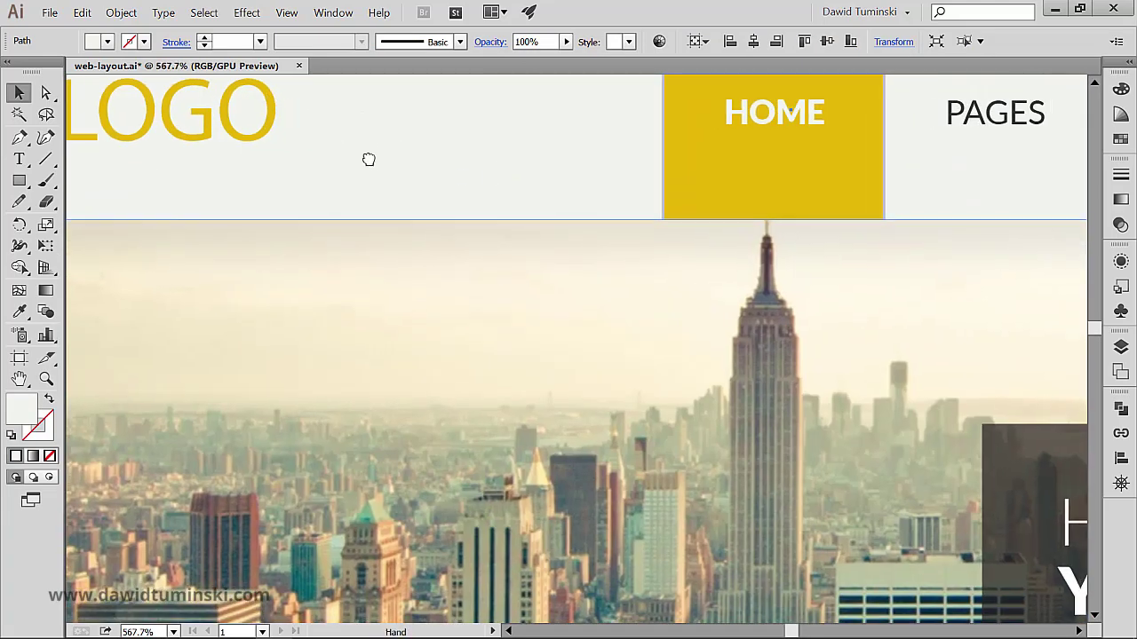
pyautogui.moveTo(383, 164); pyautogui.dragTo(723, 230)
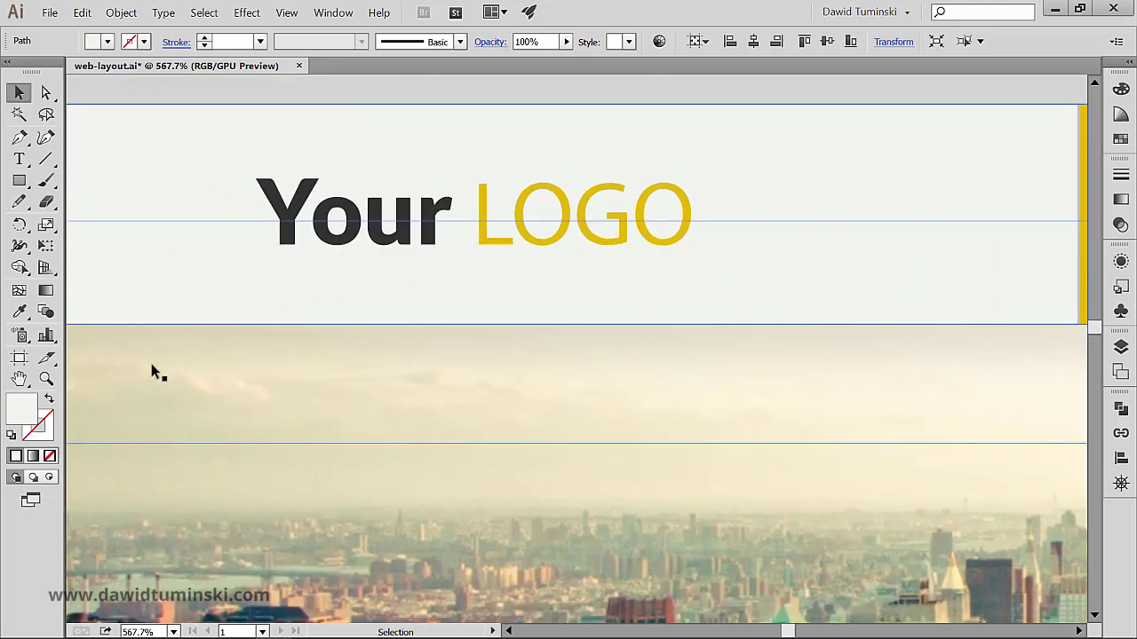
pyautogui.click(48, 358)
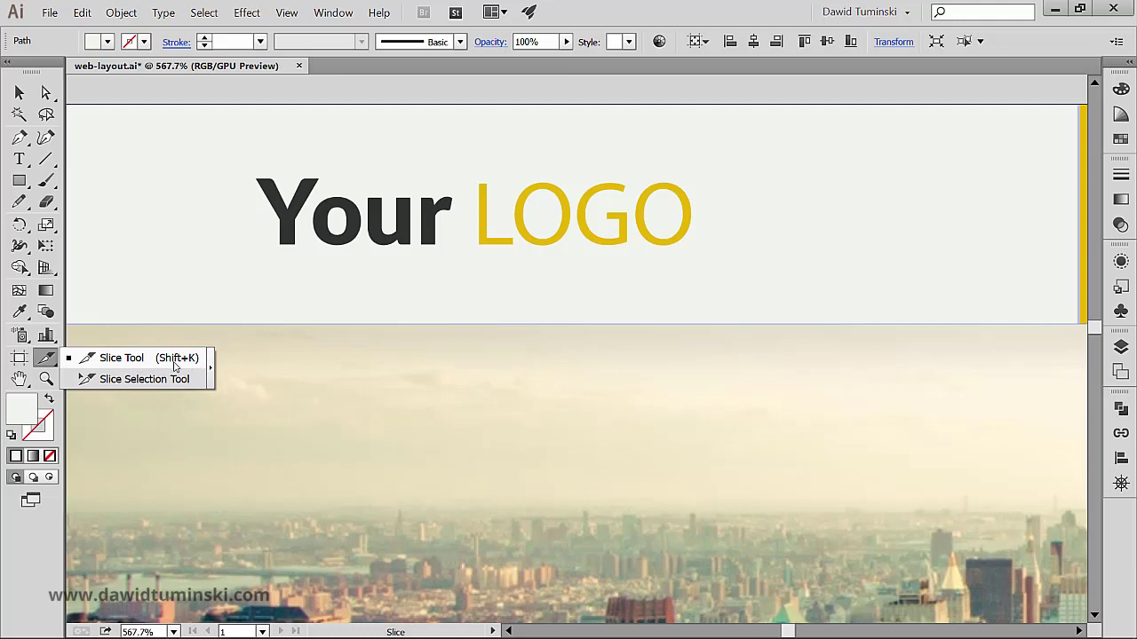
pyautogui.click(180, 363)
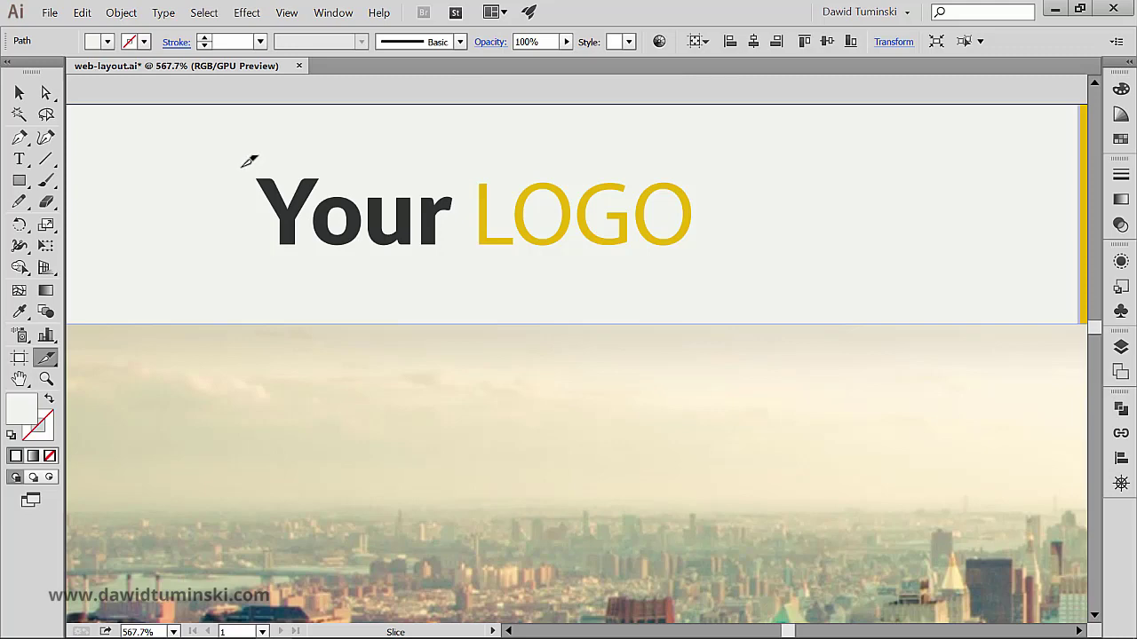
pyautogui.moveTo(238, 167); pyautogui.dragTo(706, 259)
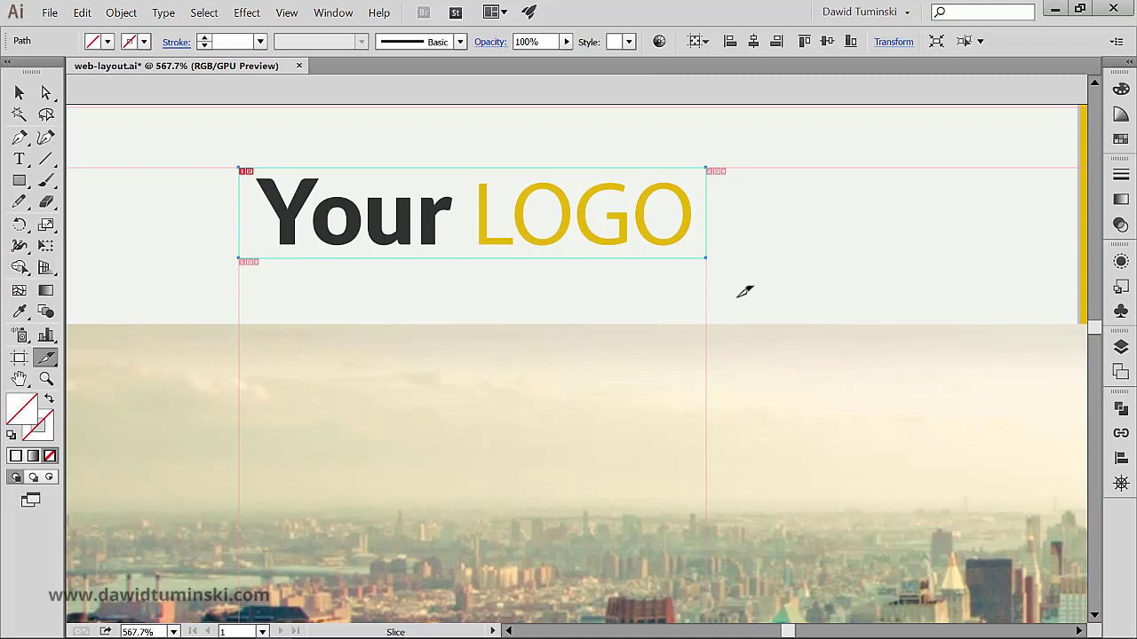
pyautogui.hotkey('ctrl', 'z')
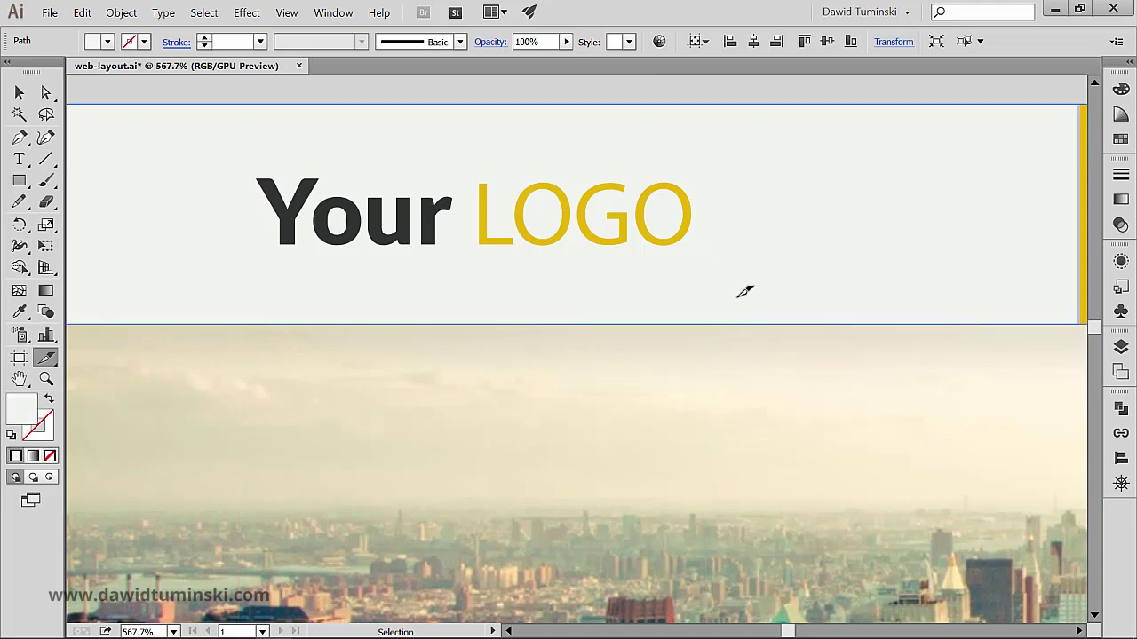
# Make a slice from the Your LOGO text with Object > Slice > Make, then deselect and zoom out to 400%
pyautogui.keyDown('ctrl'); pyautogui.click(619, 244); pyautogui.keyUp('ctrl')
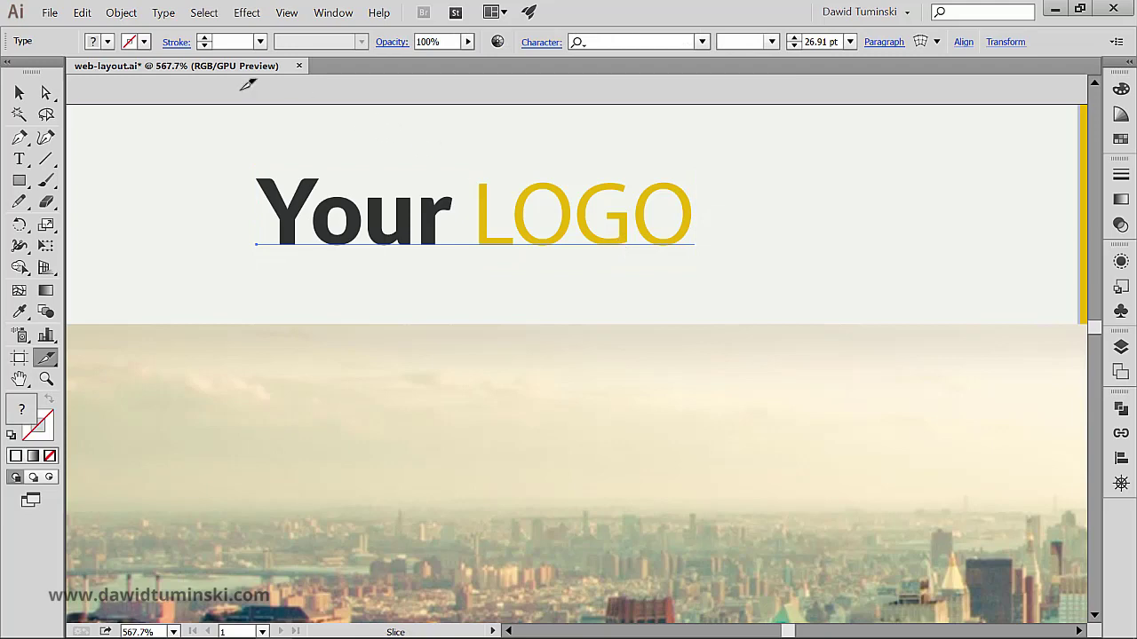
pyautogui.click(122, 12)
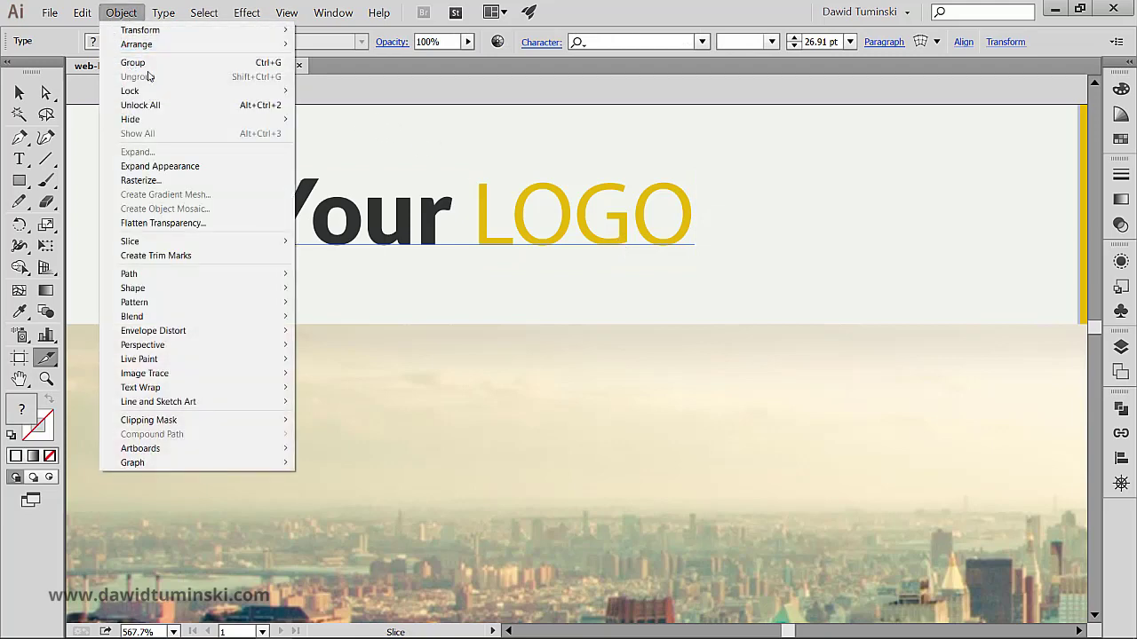
pyautogui.moveTo(176, 242)
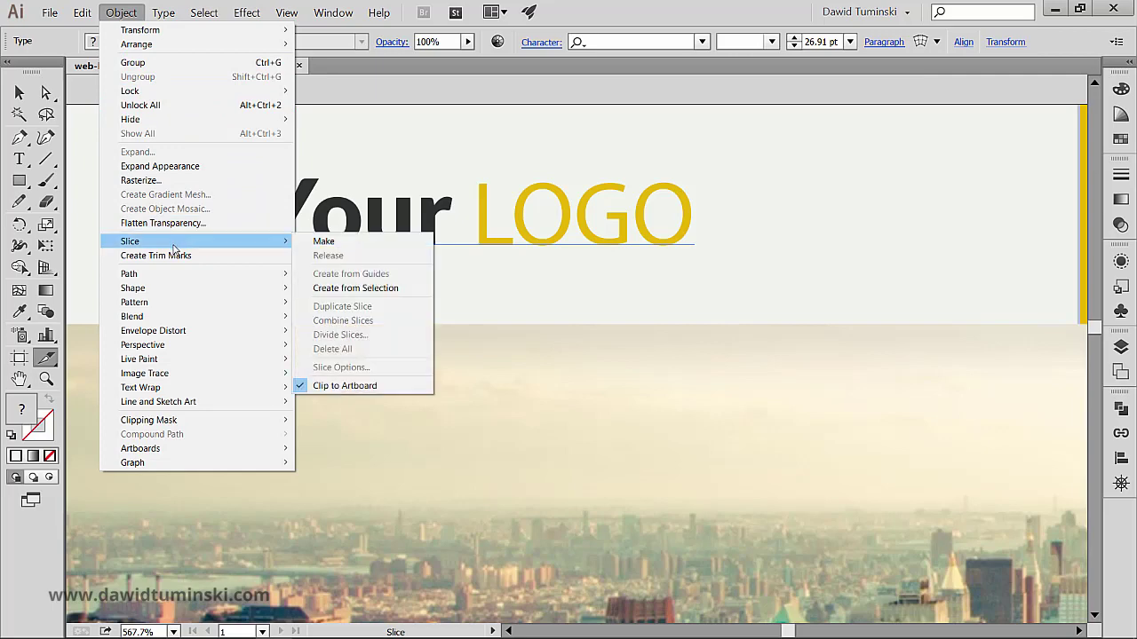
pyautogui.click(338, 251)
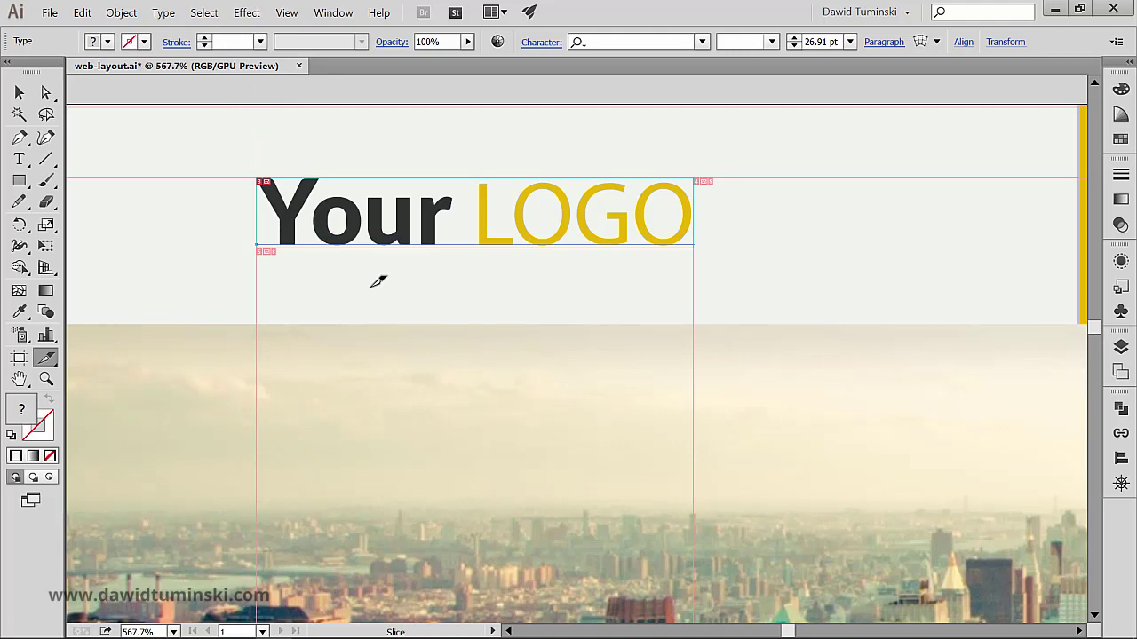
pyautogui.press('v')
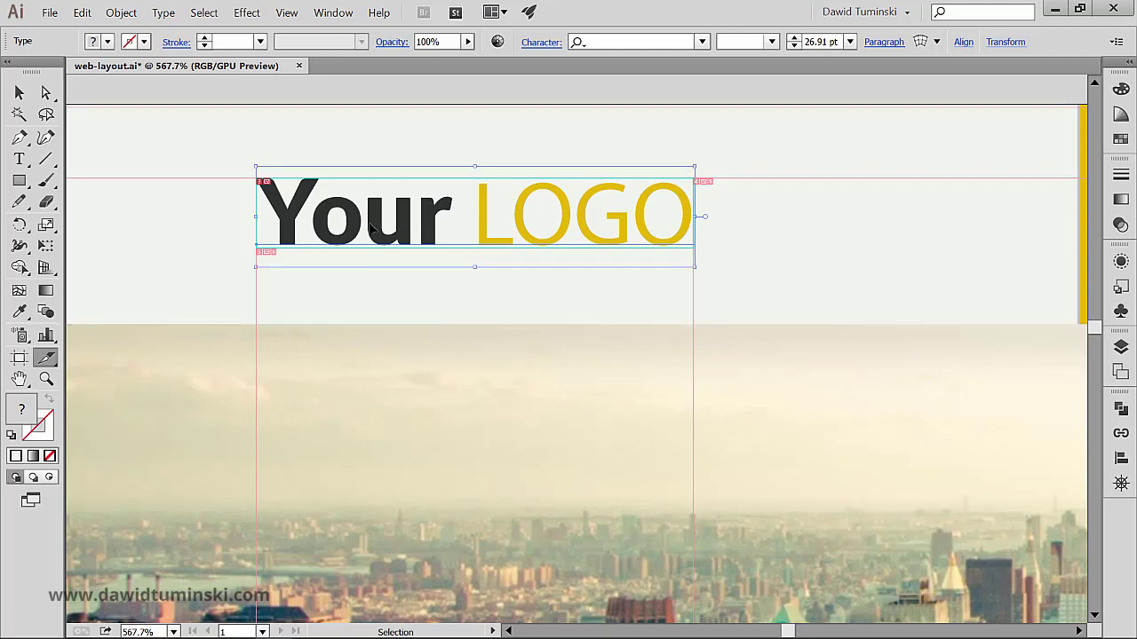
pyautogui.keyDown('ctrl'); pyautogui.click(453, 85); pyautogui.keyUp('ctrl')
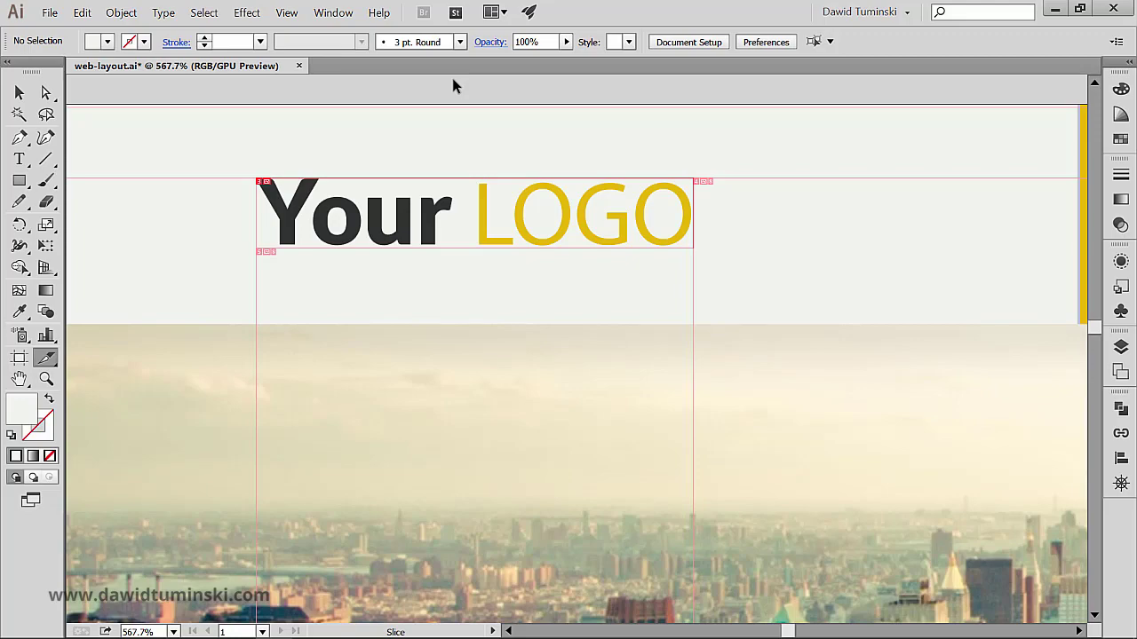
pyautogui.hotkey('ctrl', '-')
# Scroll to the icon row and create a slice fitted to the Ideas lightbulb icon with Create from Selection
pyautogui.press('space')
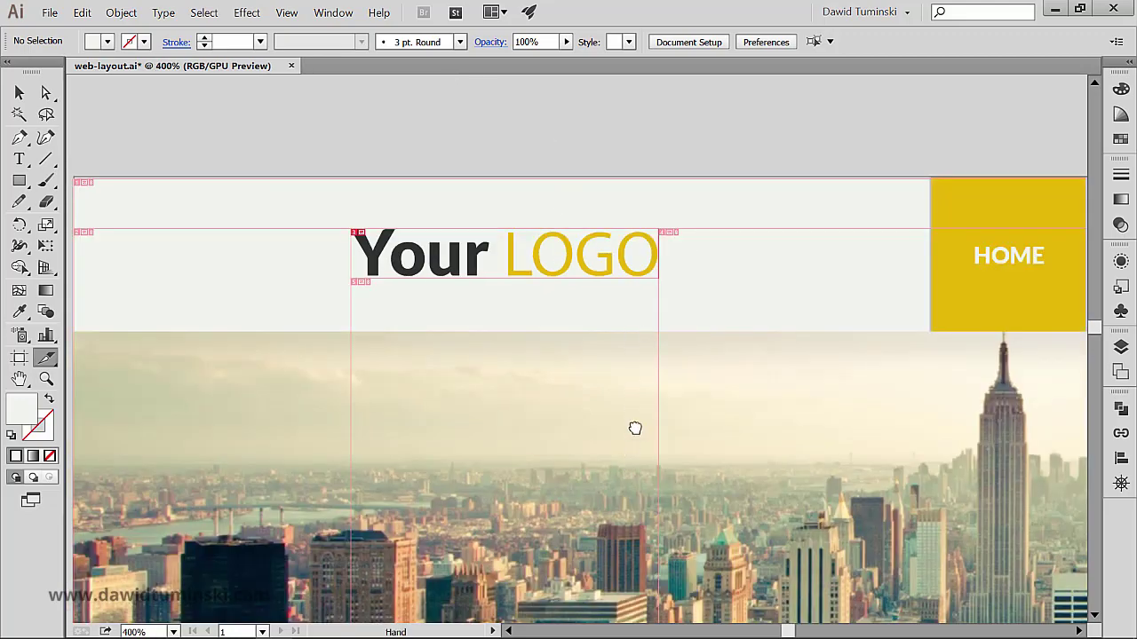
pyautogui.scroll(-10, 611, 351)
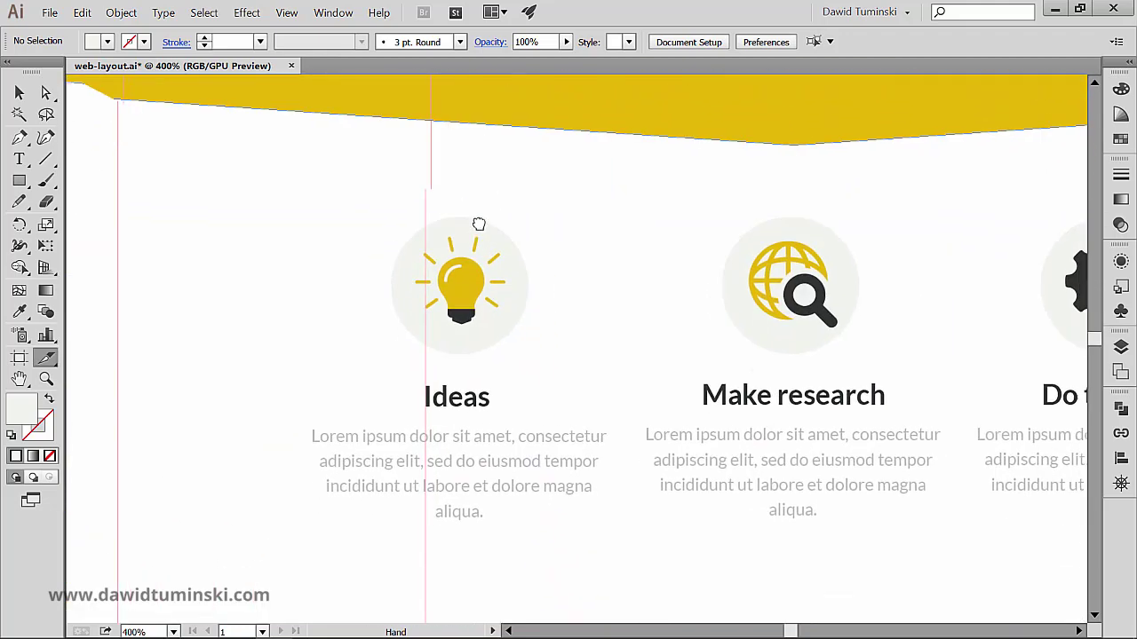
pyautogui.scroll(-1, 497, 216)
pyautogui.click(497, 240)
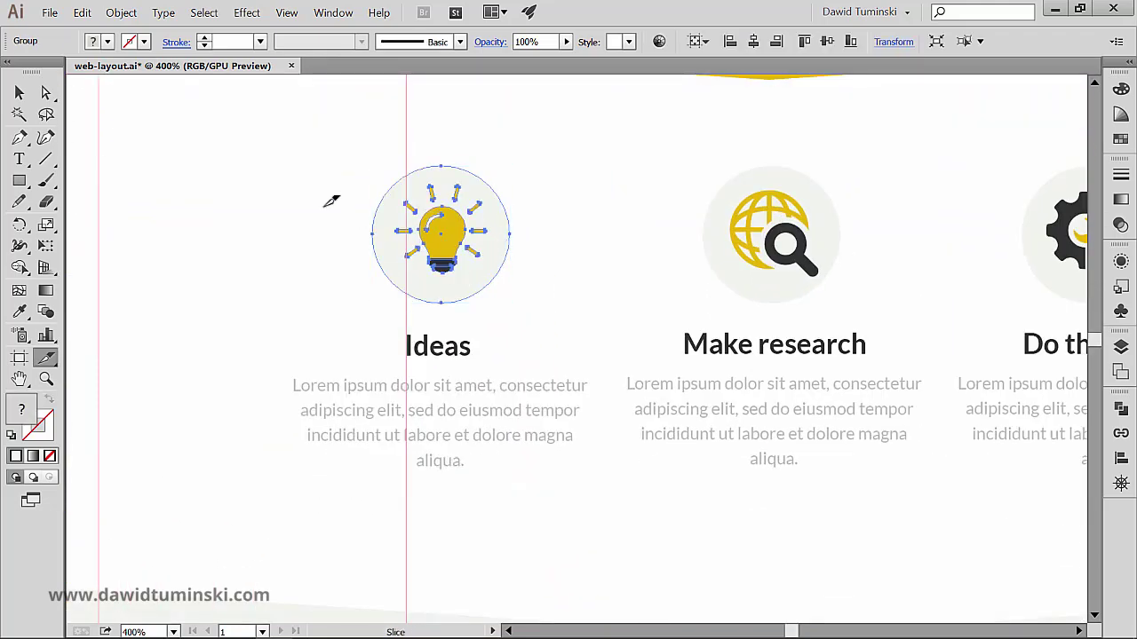
pyautogui.click(124, 14)
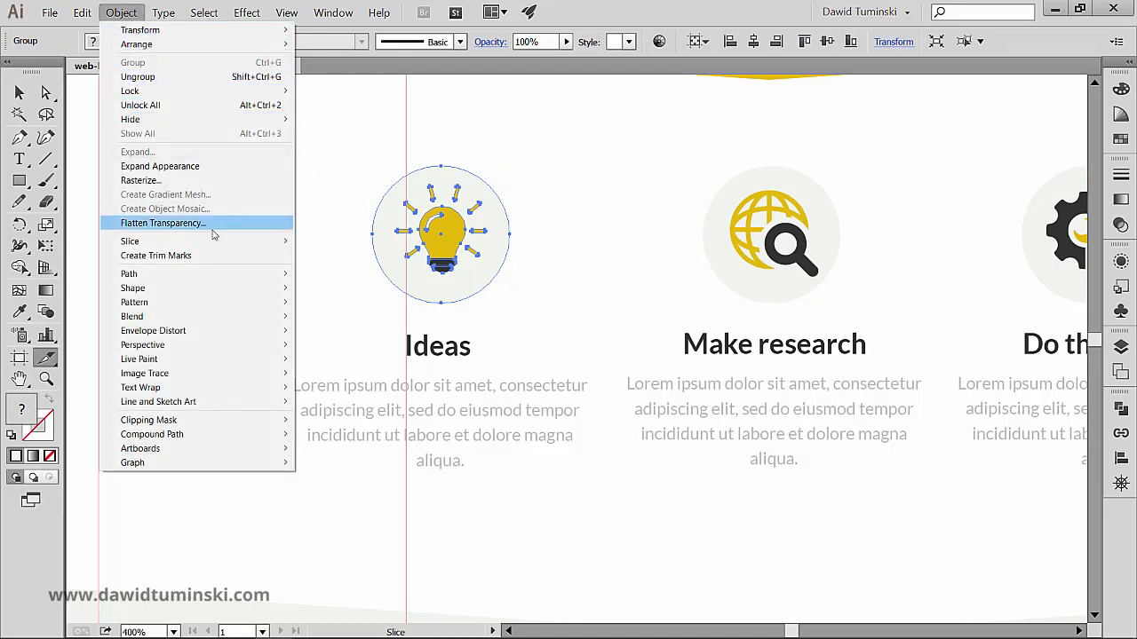
pyautogui.moveTo(213, 242)
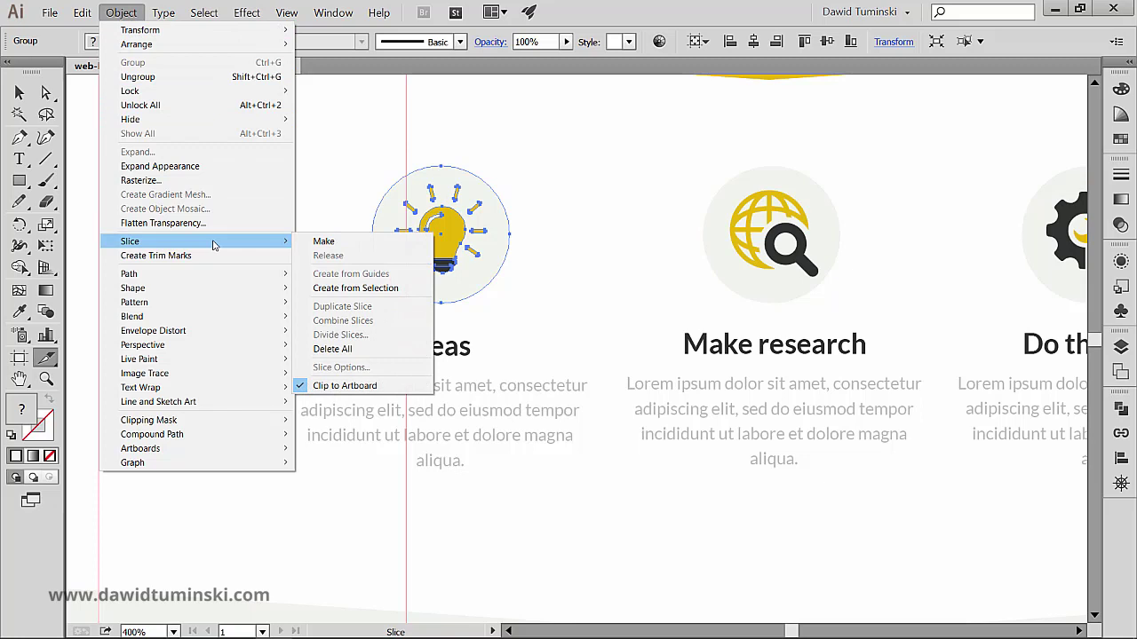
pyautogui.click(338, 288)
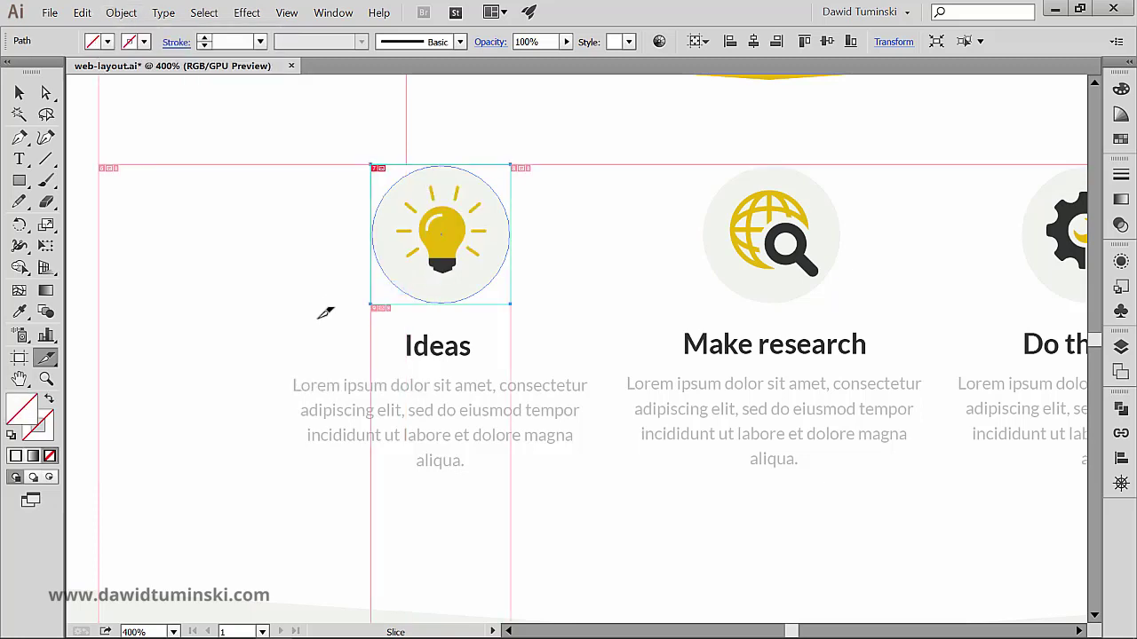
pyautogui.moveTo(638, 203); pyautogui.dragTo(424, 201)
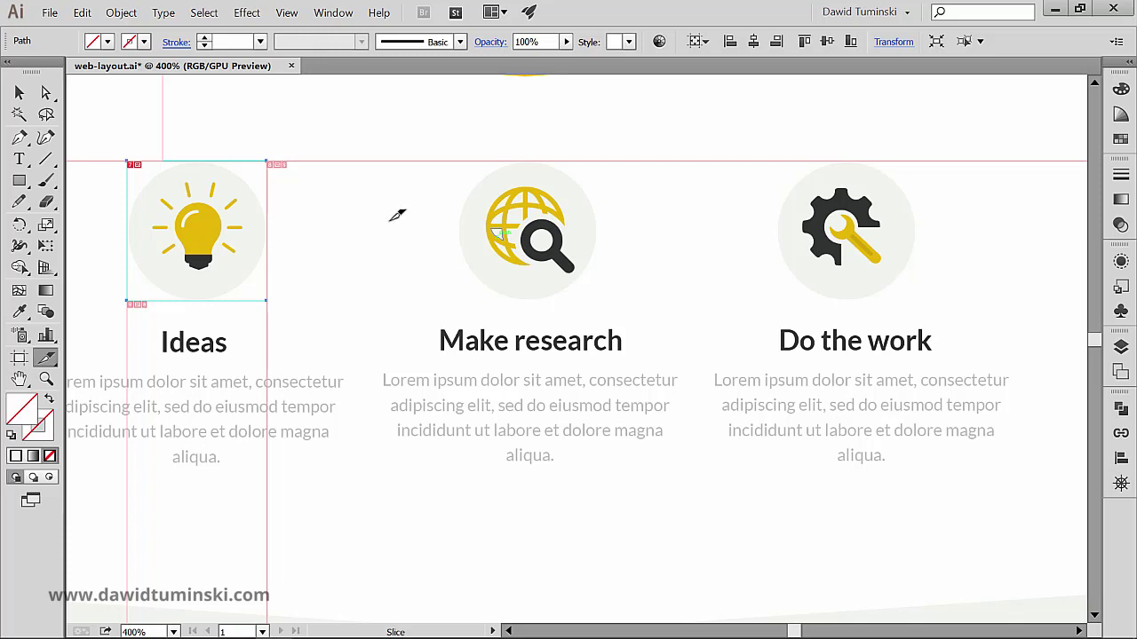
# Select the globe and gear icon groups together, make slices from them, then deselect and zoom out
pyautogui.press('ctrl')
pyautogui.keyDown('ctrl'); pyautogui.click(543, 194); pyautogui.keyUp('ctrl')
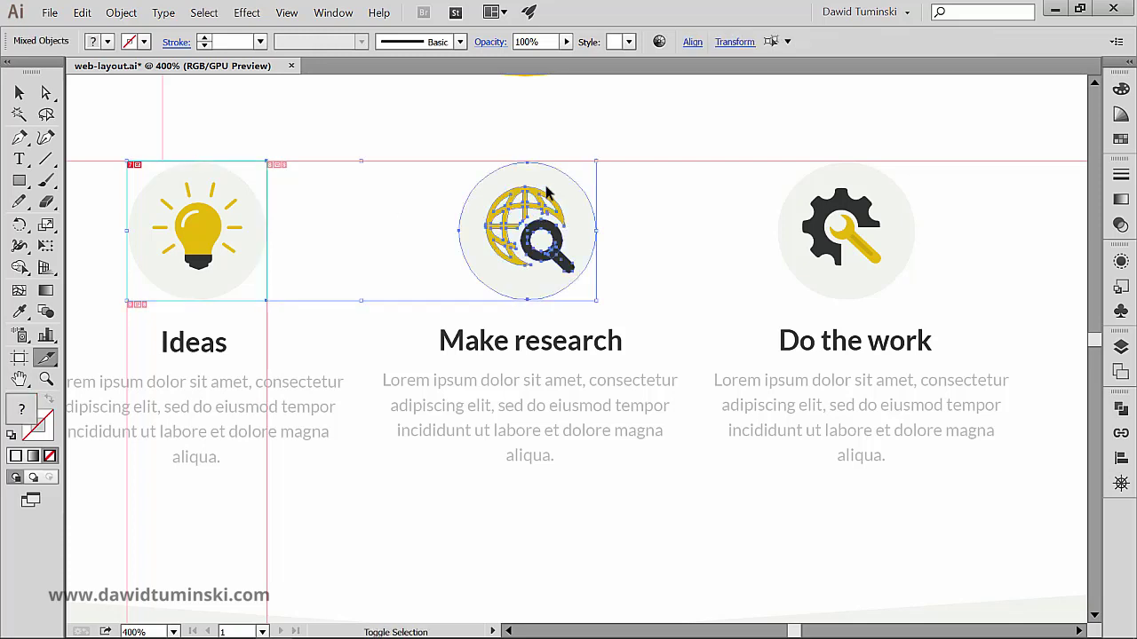
pyautogui.click(624, 229)
pyautogui.click(568, 215)
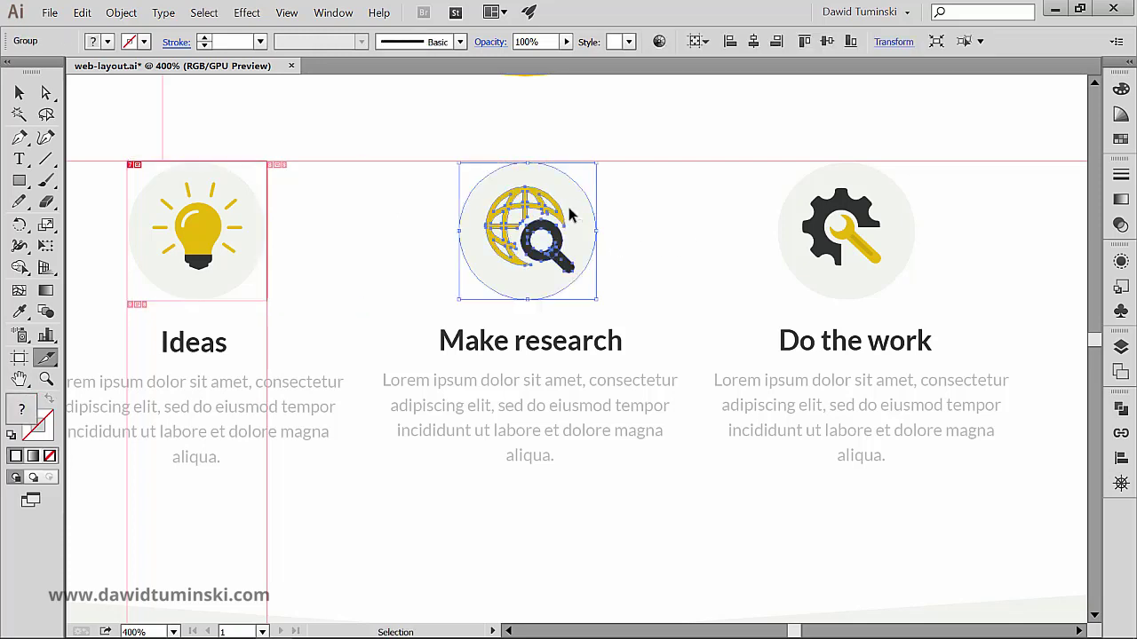
pyautogui.keyDown('shift'); pyautogui.click(843, 189); pyautogui.keyUp('shift')
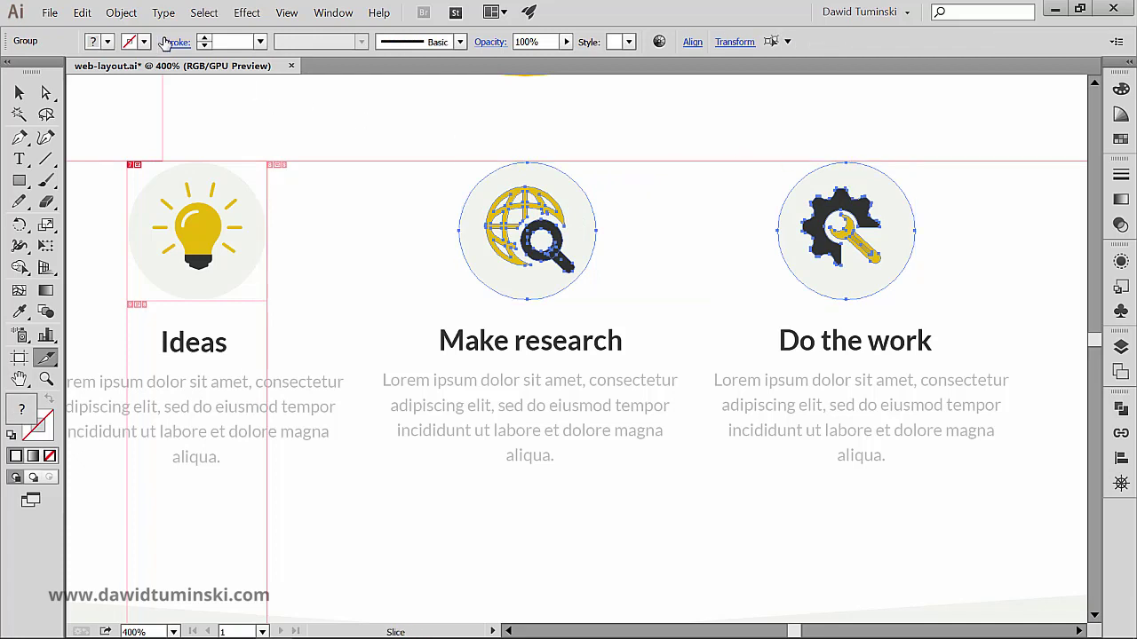
pyautogui.click(128, 16)
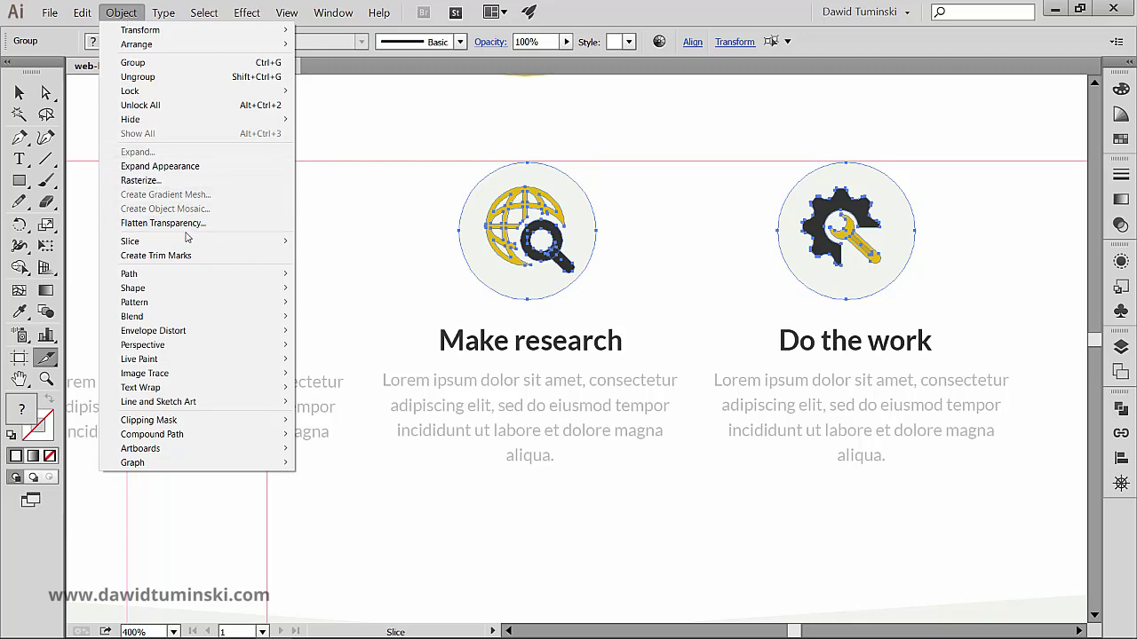
pyautogui.moveTo(284, 242)
pyautogui.click(328, 242)
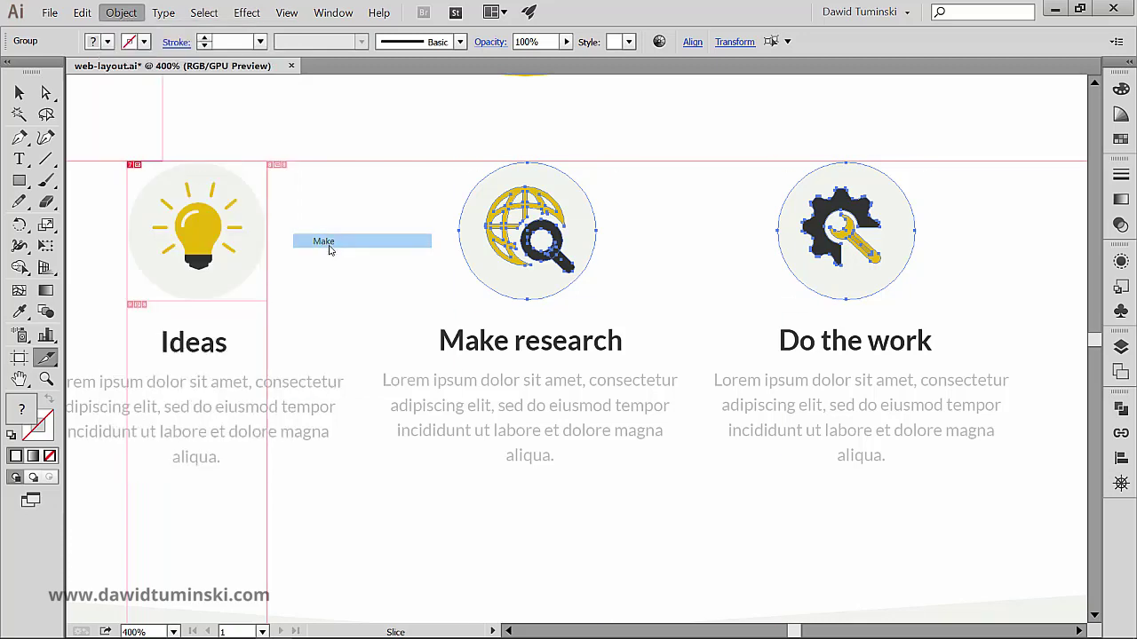
pyautogui.keyDown('ctrl'); pyautogui.click(735, 131); pyautogui.keyUp('ctrl')
pyautogui.hotkey('ctrl', '-')
pyautogui.hotkey('ctrl', '-')
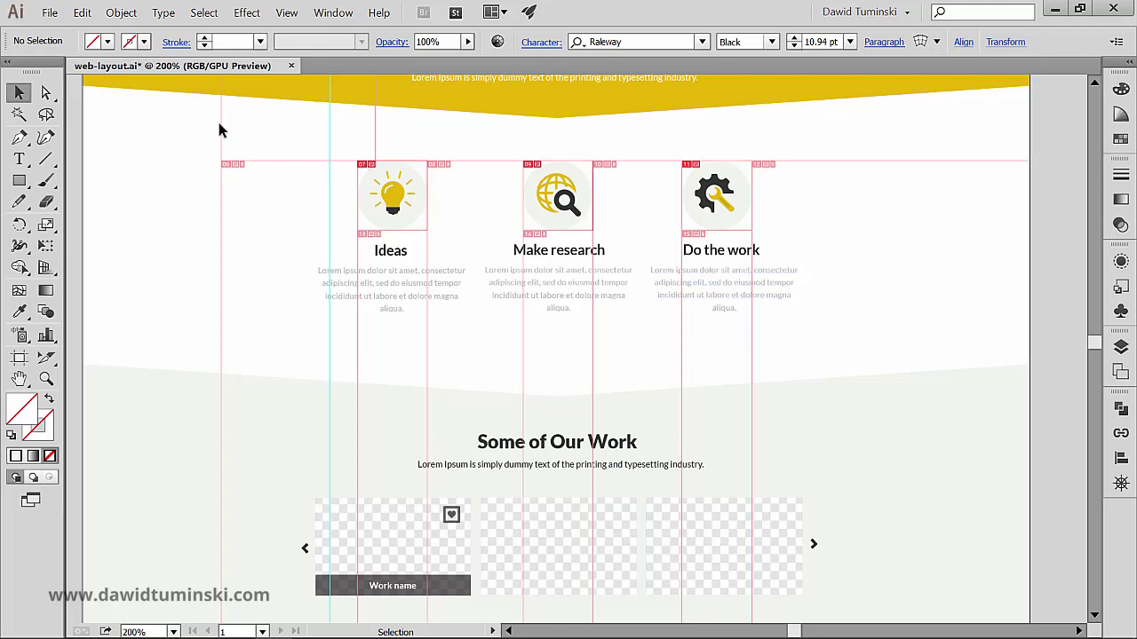
# Assign Shift+Ctrl+Q to the Object > Slice > Make menu command and save it to the my shortcuts set
pyautogui.click(81, 13)
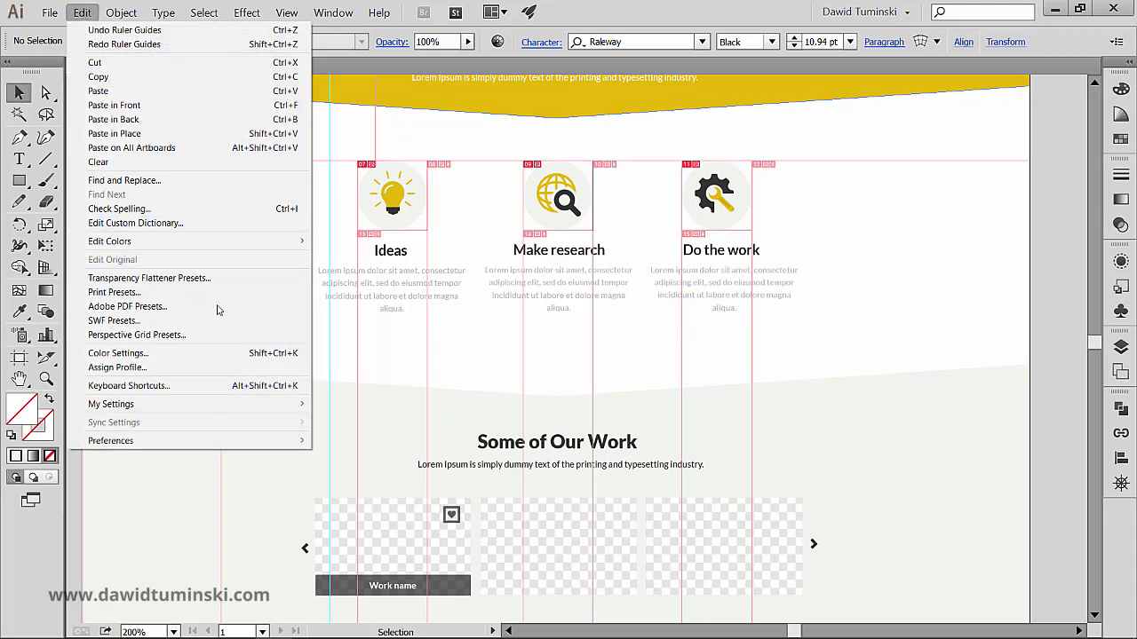
pyautogui.click(129, 385)
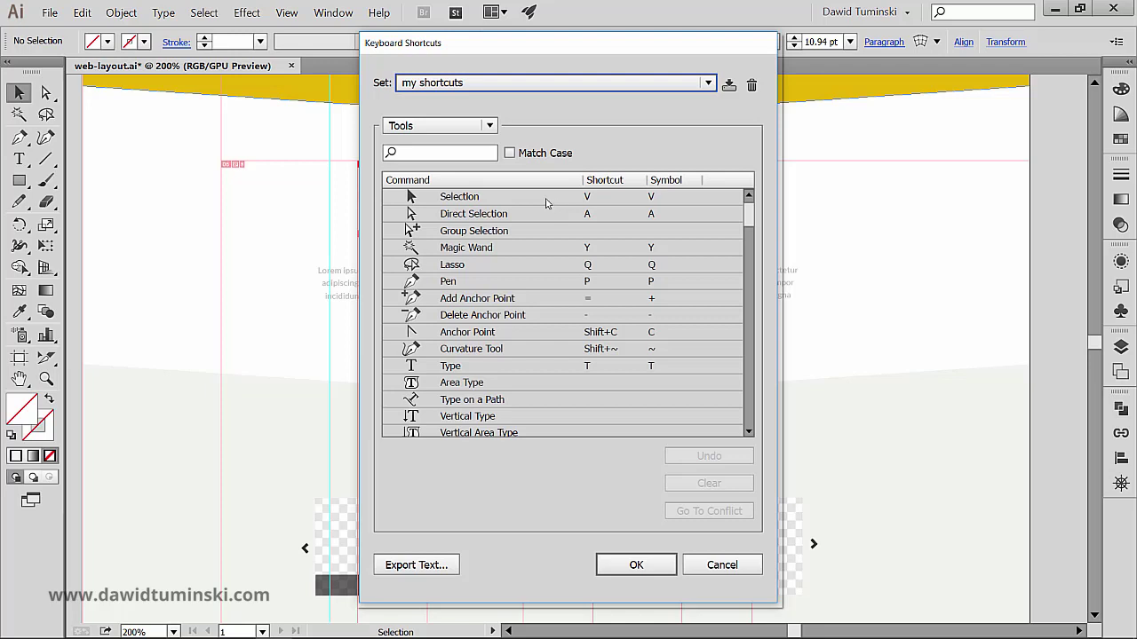
pyautogui.click(491, 129)
pyautogui.click(485, 144)
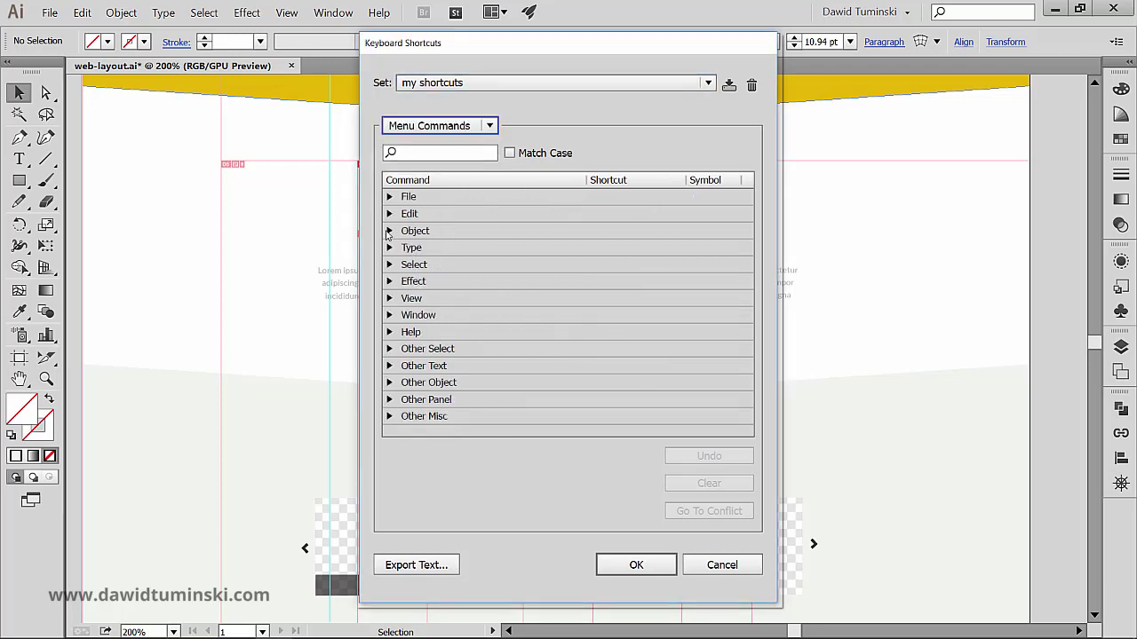
pyautogui.click(389, 230)
pyautogui.scroll(-5, 391, 234)
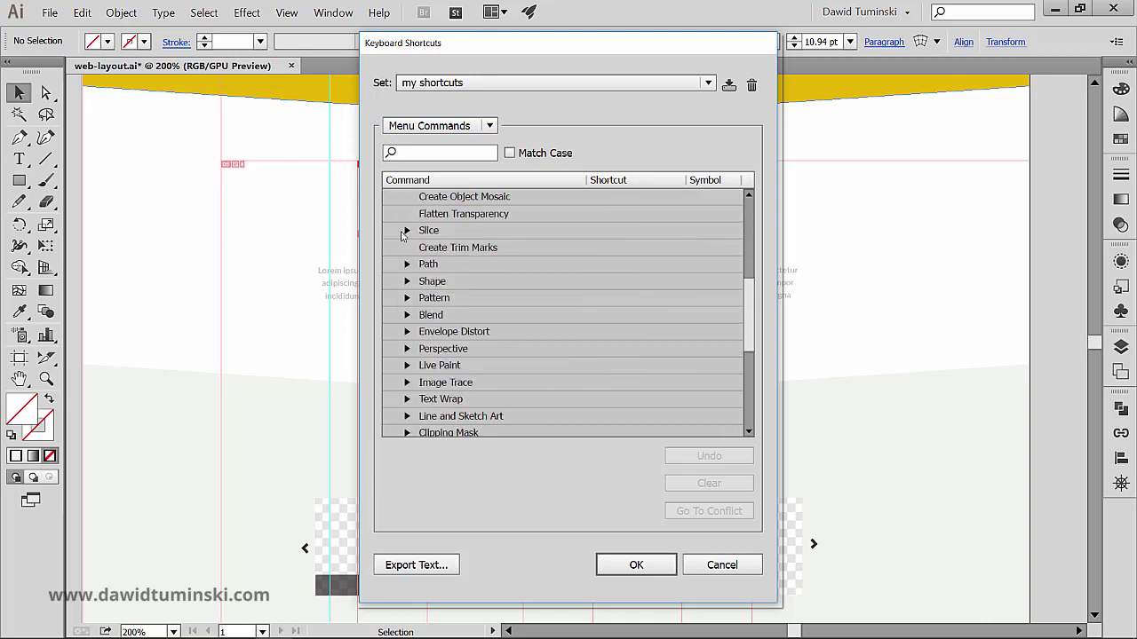
pyautogui.click(407, 231)
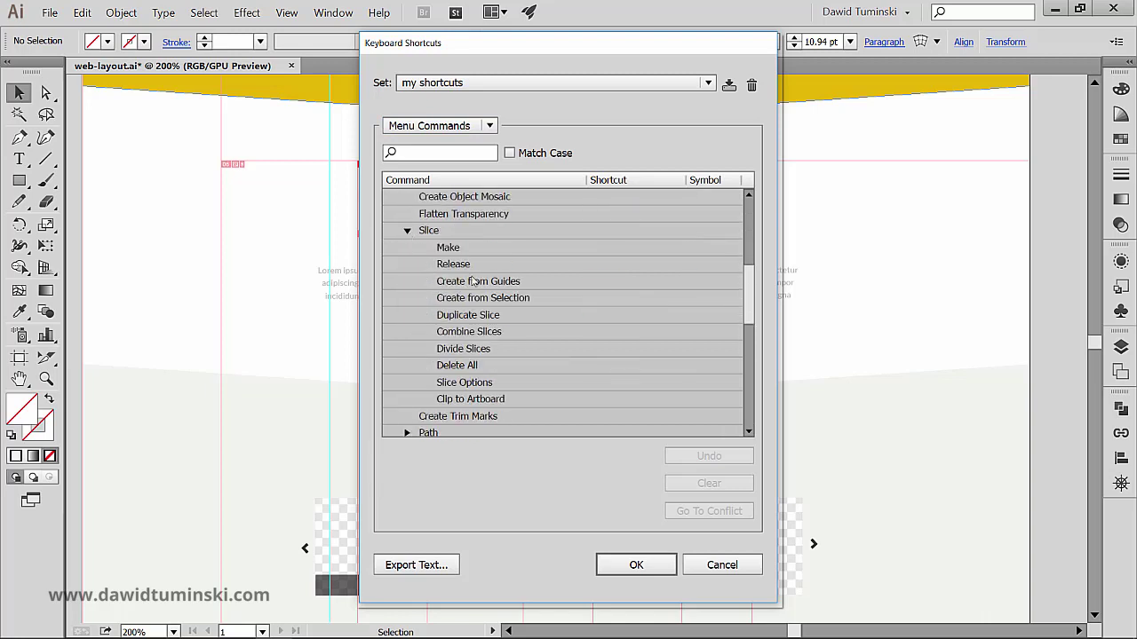
pyautogui.click(600, 248)
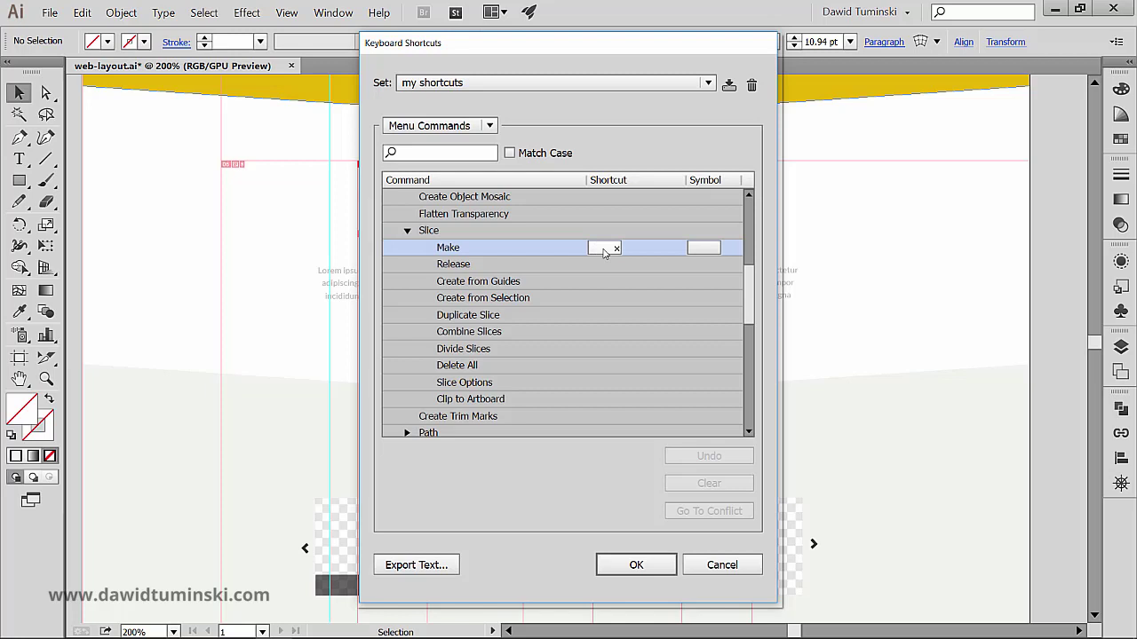
pyautogui.hotkey('ctrl', 'shift', 'q')
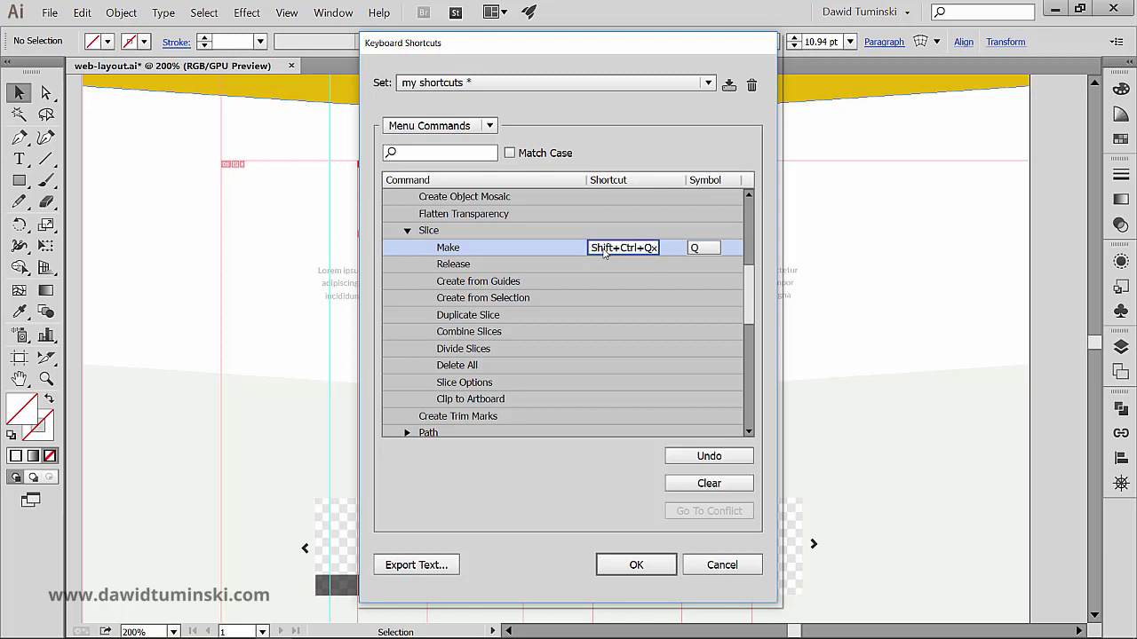
pyautogui.click(636, 565)
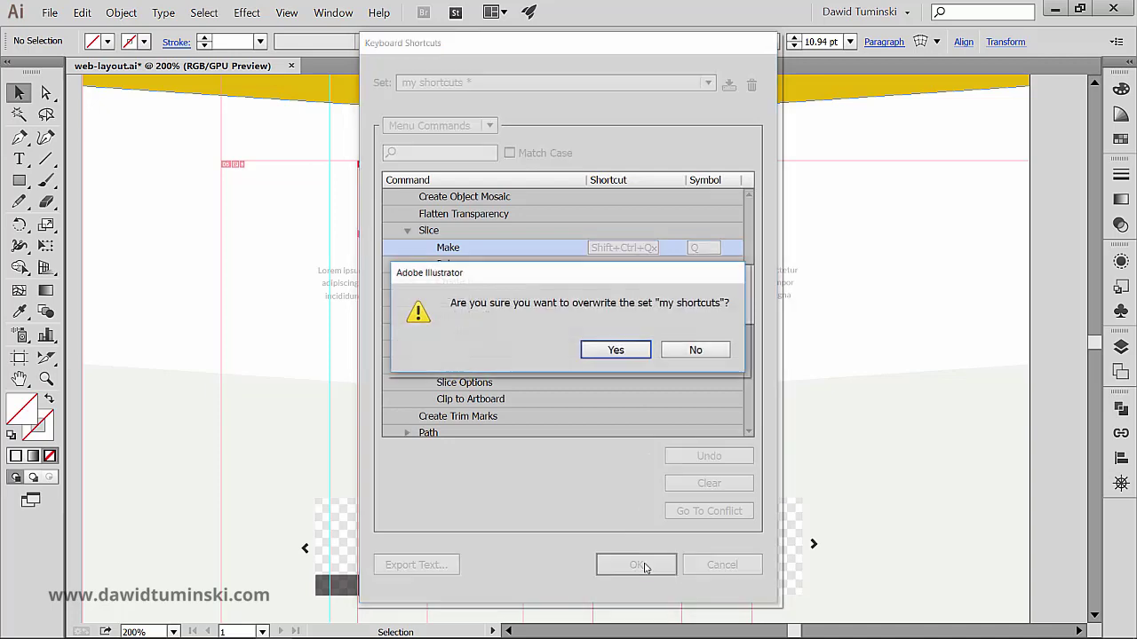
pyautogui.click(613, 351)
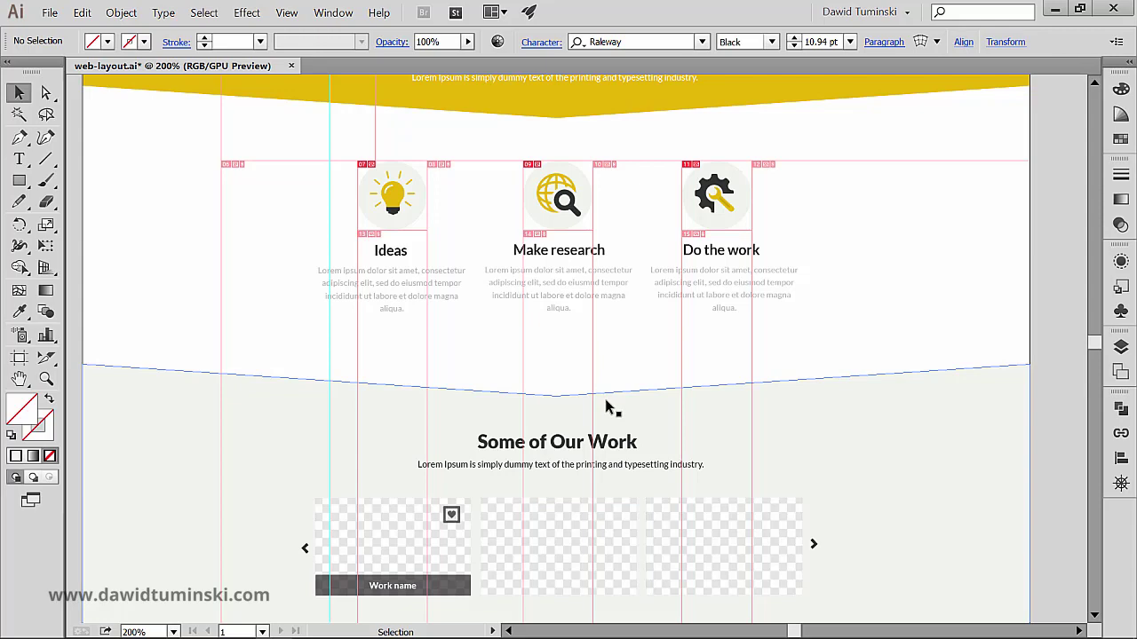
pyautogui.scroll(-10, 599, 406)
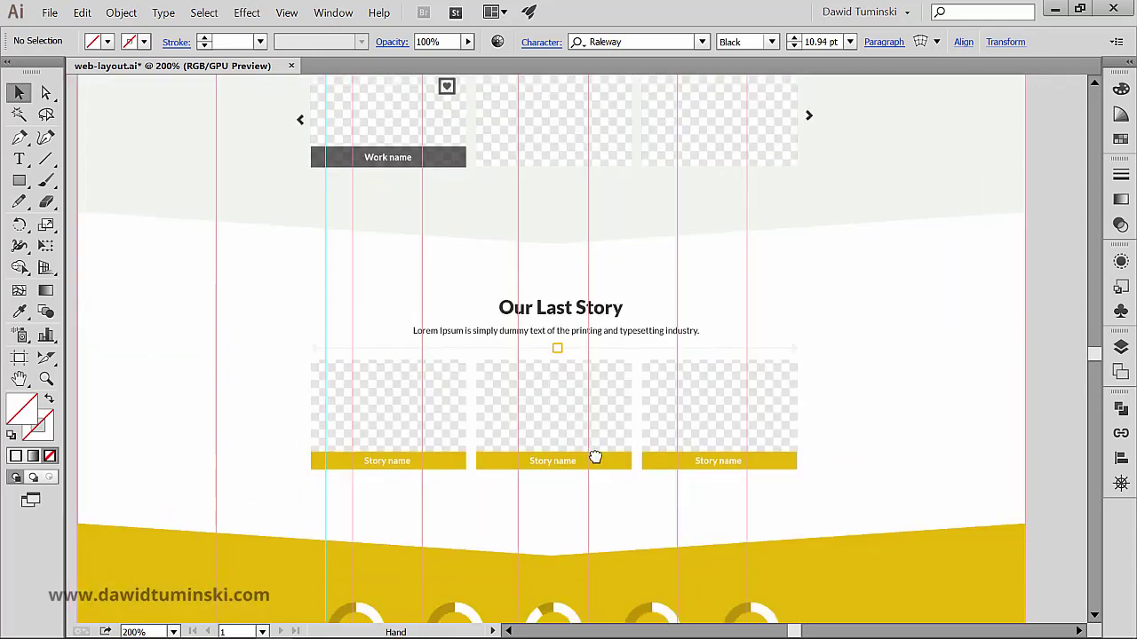
pyautogui.moveTo(595, 458); pyautogui.dragTo(599, 203)
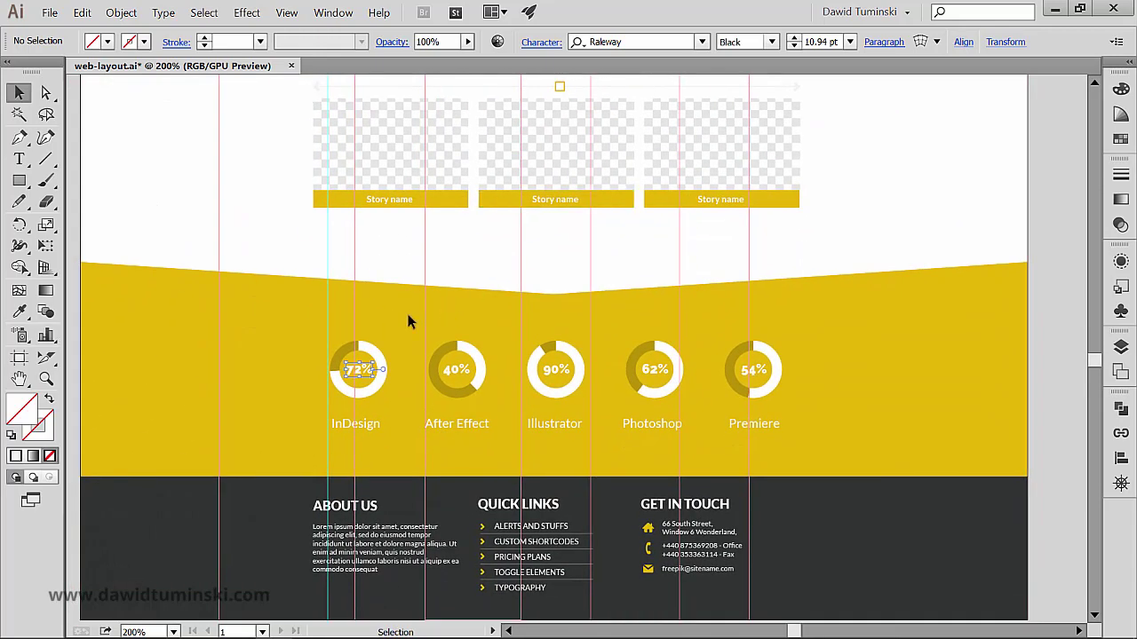
pyautogui.click(368, 362)
pyautogui.keyDown('shift'); pyautogui.click(465, 362); pyautogui.keyUp('shift')
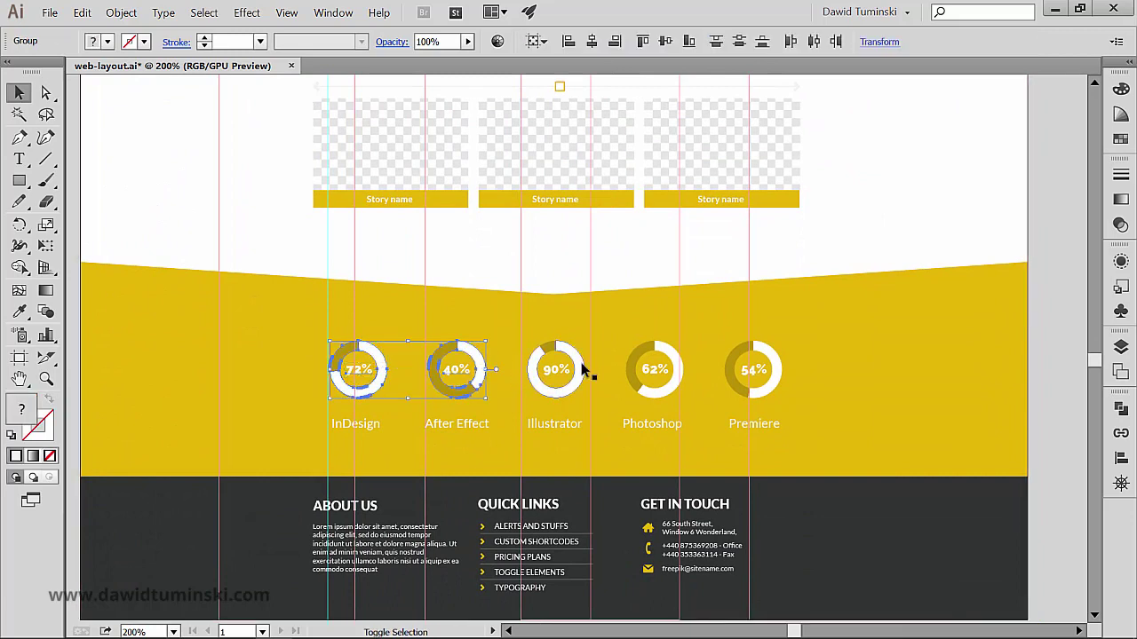
pyautogui.keyDown('shift'); pyautogui.click(563, 363); pyautogui.keyUp('shift')
pyautogui.keyDown('shift'); pyautogui.click(664, 360); pyautogui.keyUp('shift')
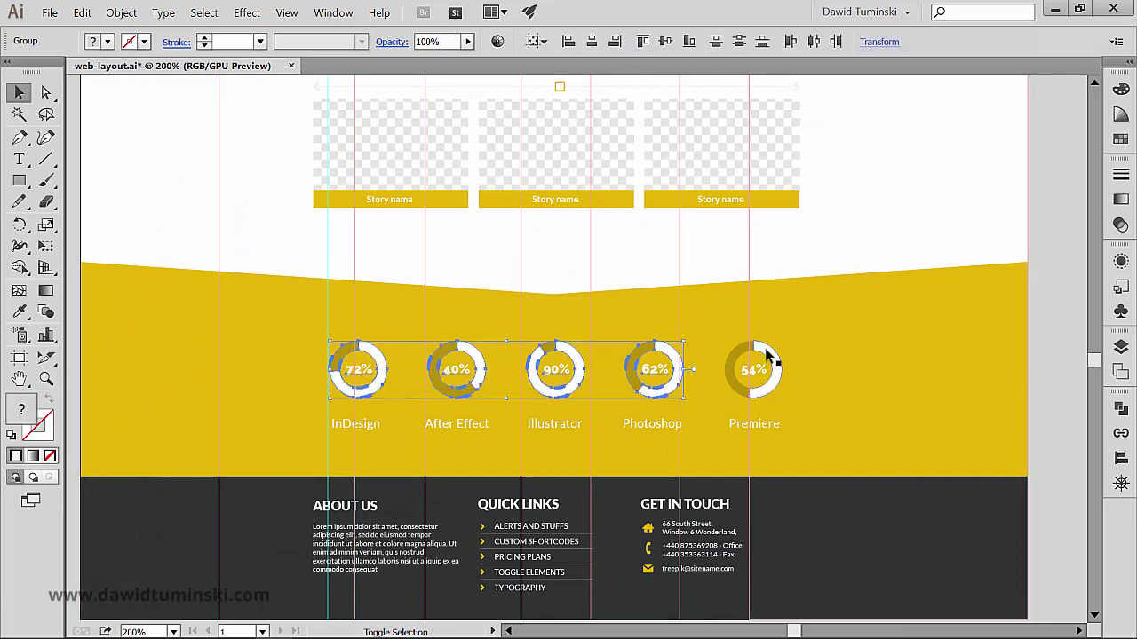
pyautogui.keyDown('shift'); pyautogui.click(765, 355); pyautogui.keyUp('shift')
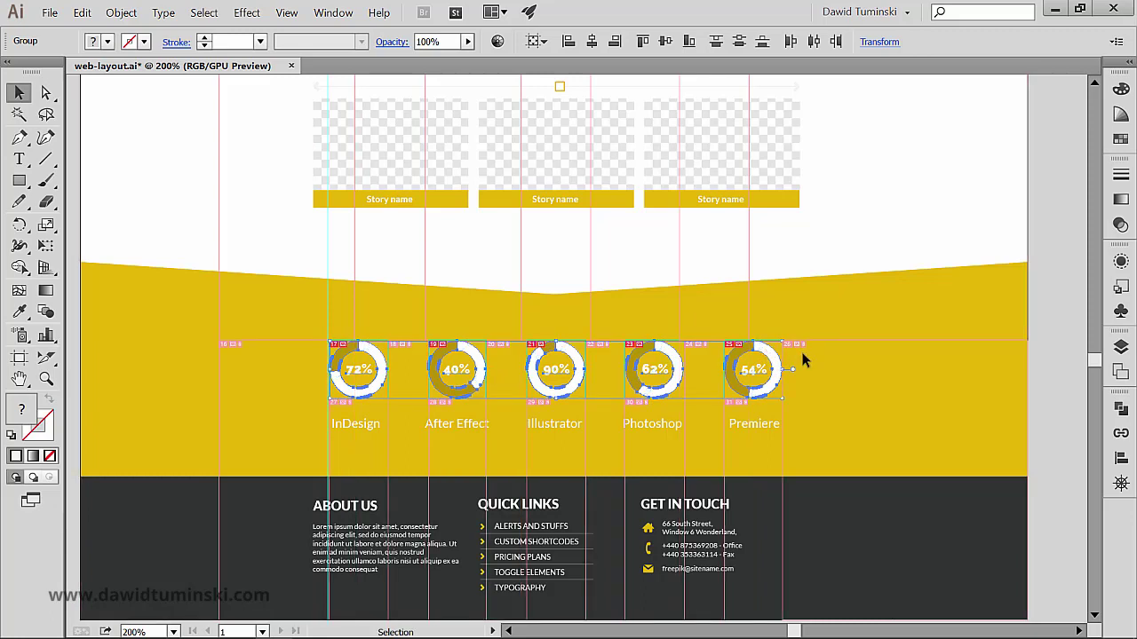
pyautogui.click(813, 310)
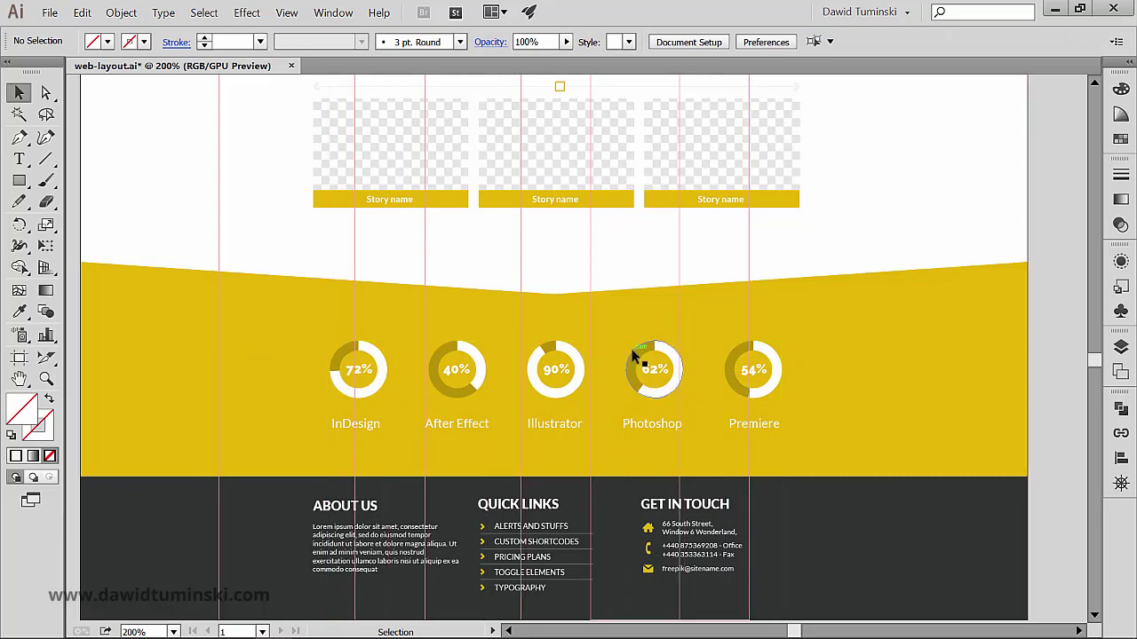
# Zoom in, show rulers, and drag two vertical and two horizontal guides around the 72% InDesign chart
pyautogui.moveTo(380, 368); pyautogui.dragTo(578, 308)
pyautogui.hotkey('ctrl', 'r')
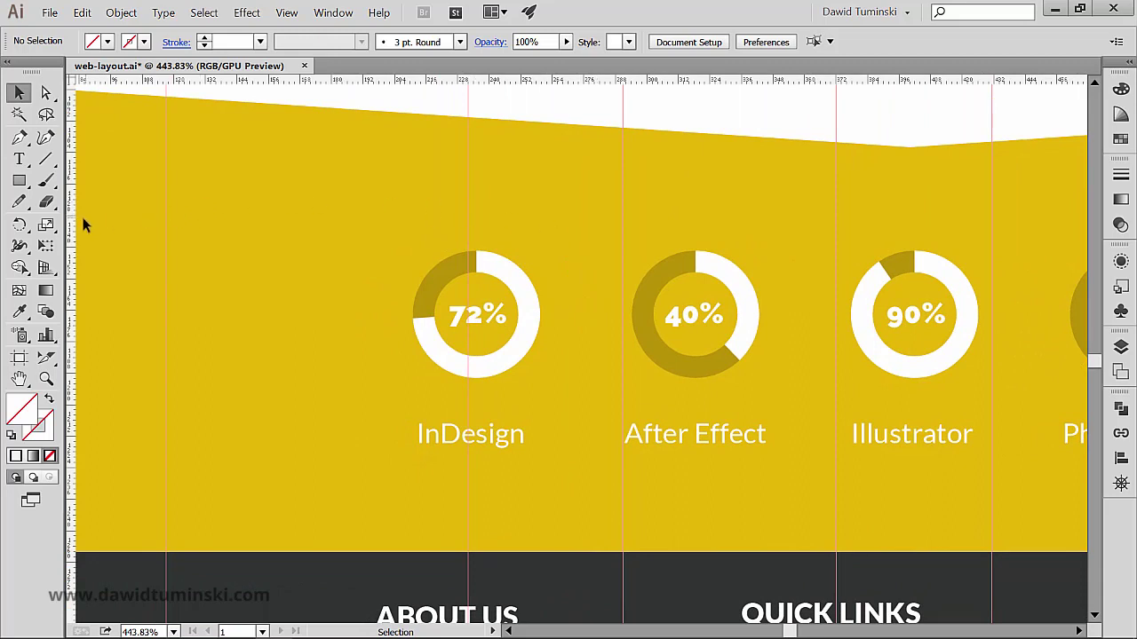
pyautogui.moveTo(74, 220); pyautogui.dragTo(411, 281)
pyautogui.moveTo(522, 87); pyautogui.dragTo(513, 236)
pyautogui.moveTo(77, 253); pyautogui.dragTo(549, 293)
pyautogui.moveTo(474, 81); pyautogui.dragTo(456, 391)
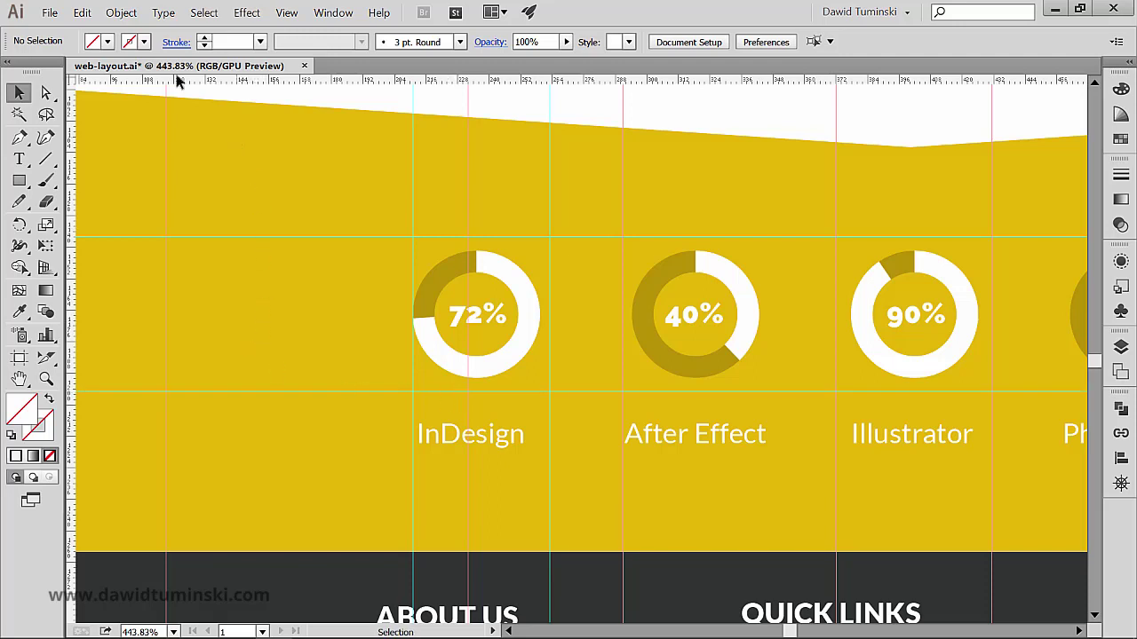
# Generate slices from the guides with Object > Slice > Create from Guides
pyautogui.click(120, 12)
pyautogui.moveTo(223, 241)
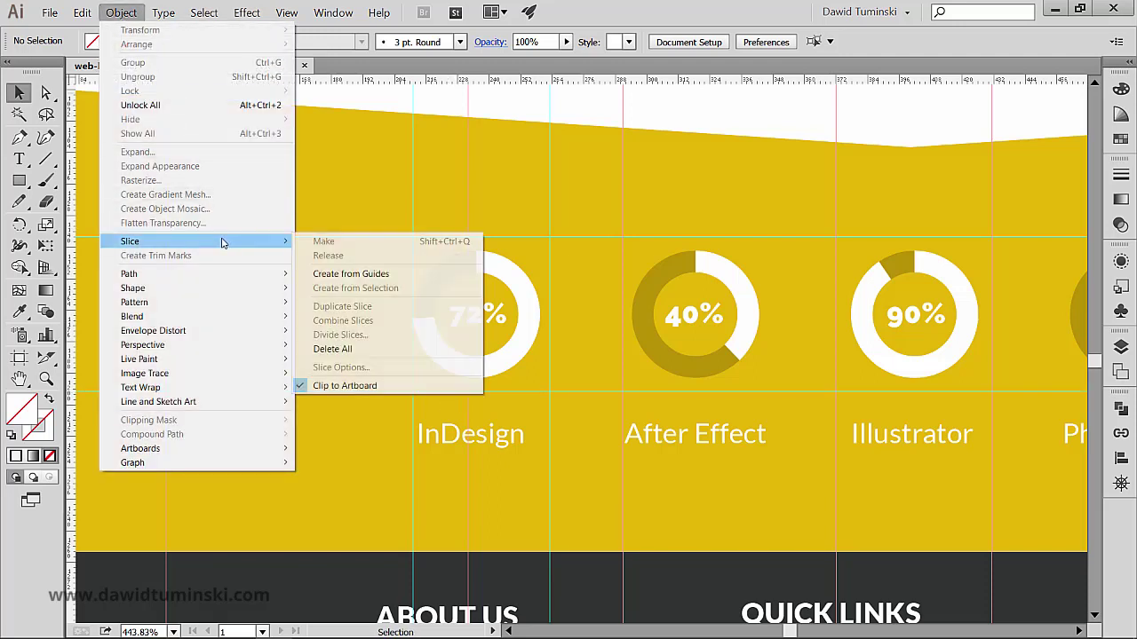
pyautogui.click(362, 276)
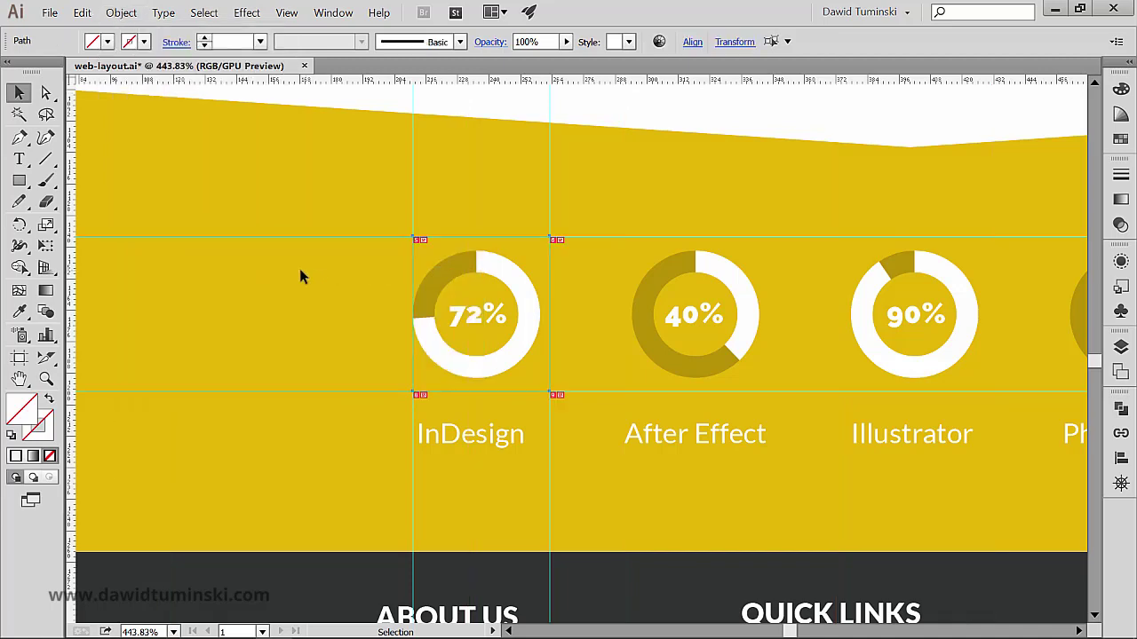
# Zoom in on the 72% chart and, with the Slice Selection Tool, drag the slice's bottom edge up and top edge down to the donut
pyautogui.hotkey('ctrl', 'space')
pyautogui.moveTo(482, 310); pyautogui.dragTo(583, 308)
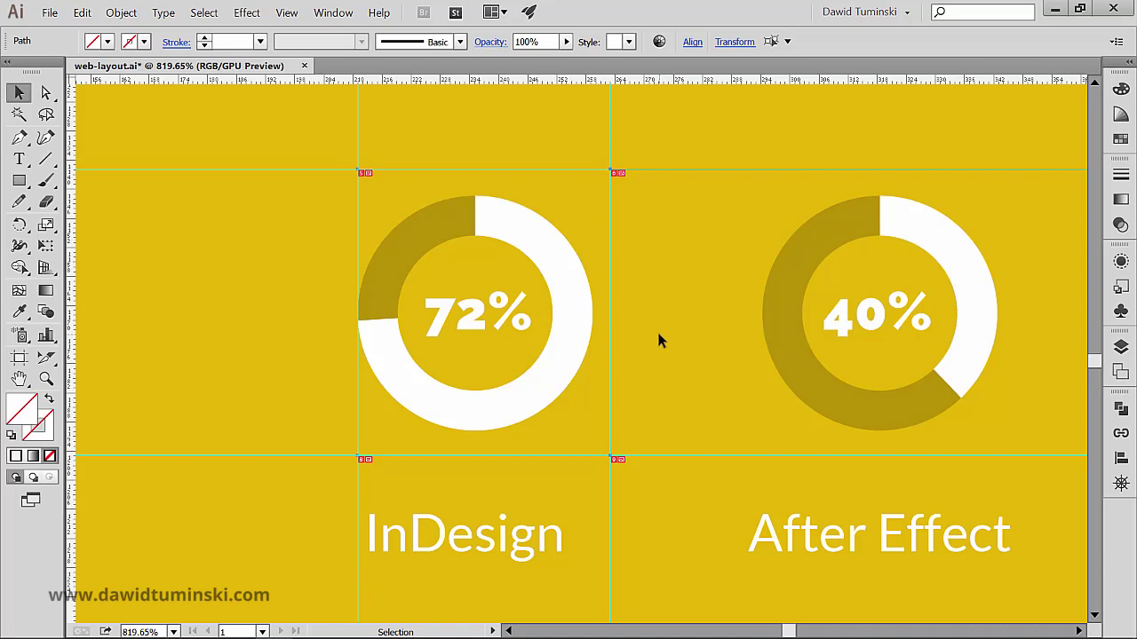
pyautogui.hotkey('shift', 'k')
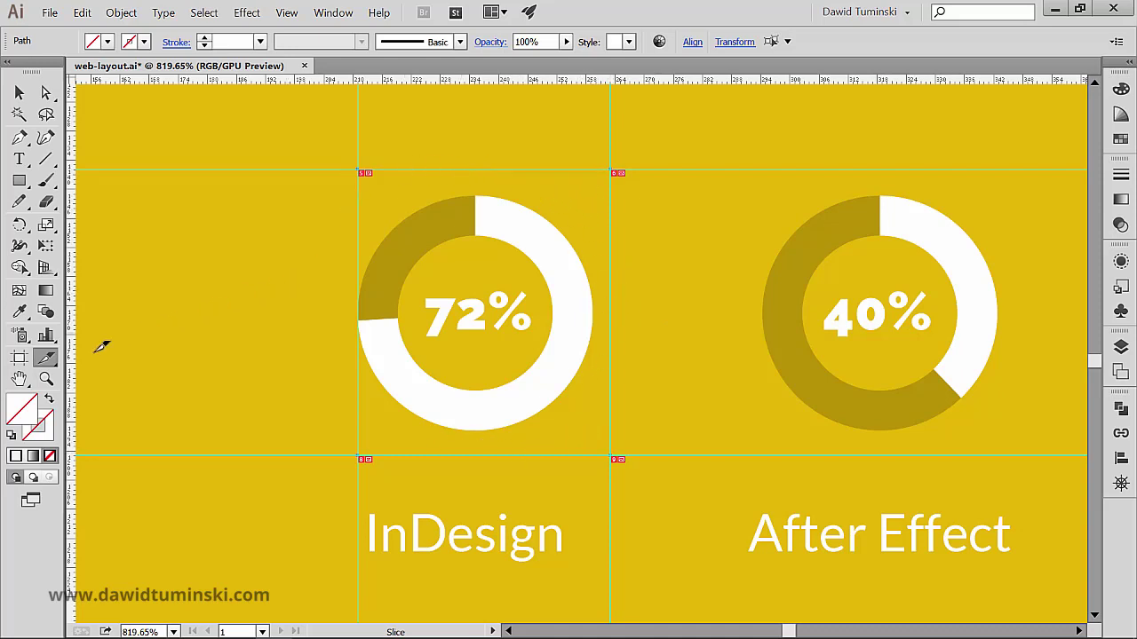
pyautogui.moveTo(47, 357); pyautogui.dragTo(183, 387)
pyautogui.moveTo(560, 456); pyautogui.dragTo(557, 432)
pyautogui.moveTo(583, 169)
pyautogui.mouseDown()
pyautogui.moveTo(569, 198)
pyautogui.moveTo(574, 184)
pyautogui.mouseUp()
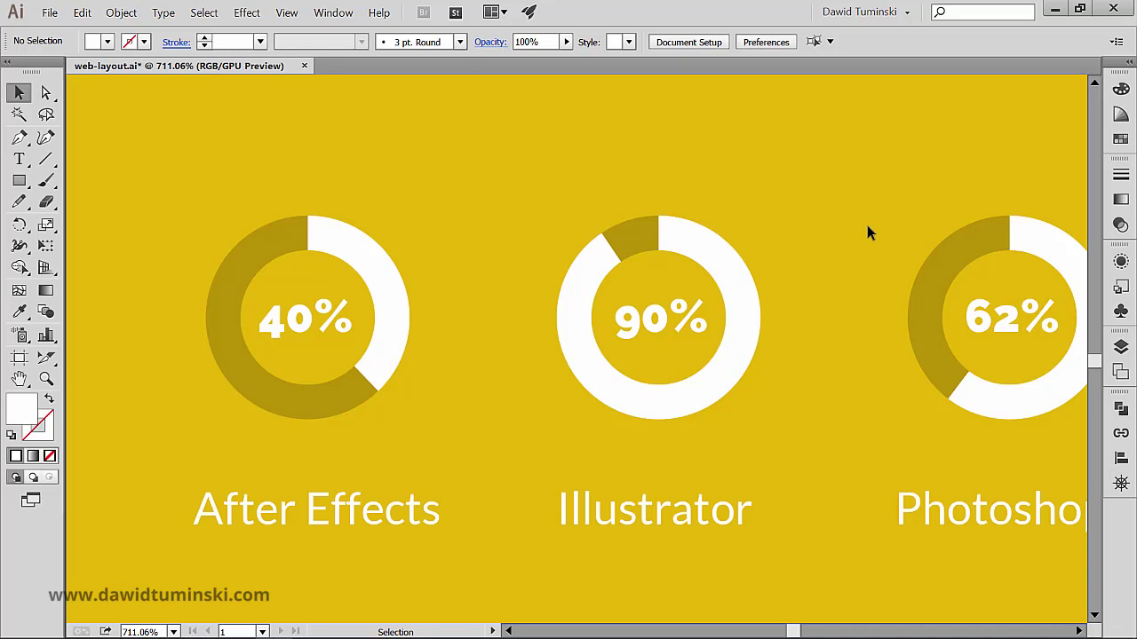
pyautogui.click(123, 13)
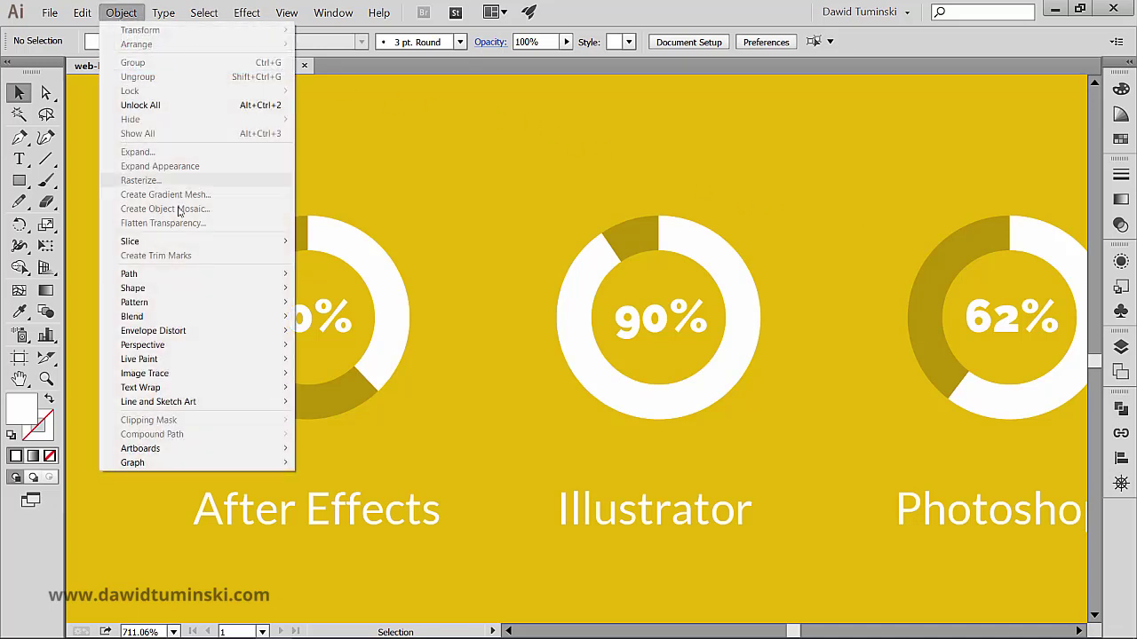
pyautogui.moveTo(229, 249)
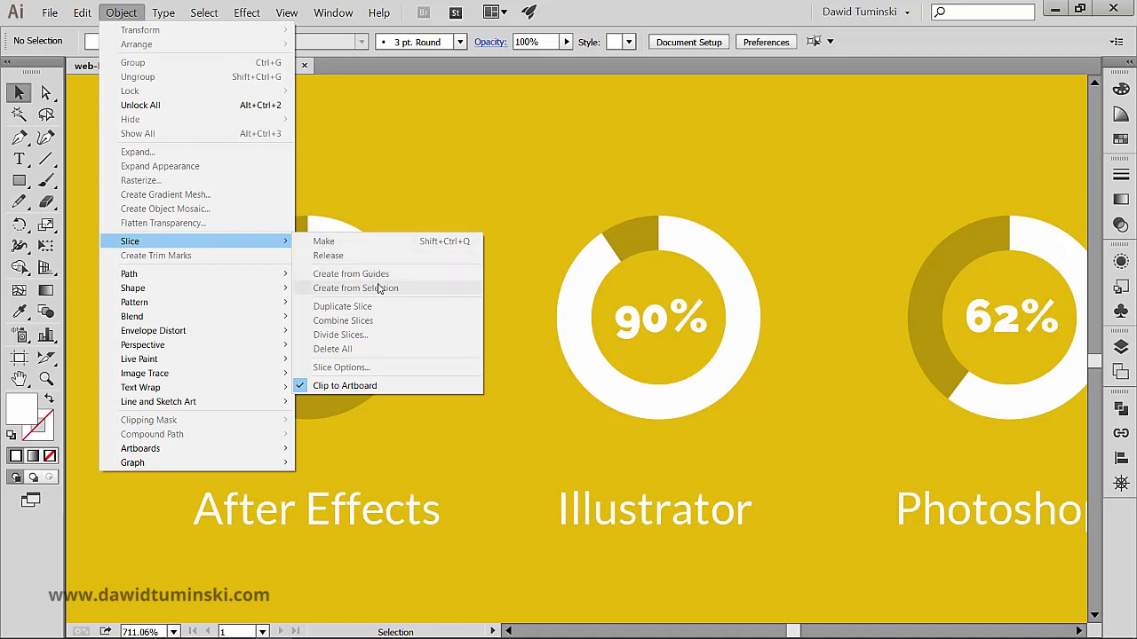
pyautogui.click(407, 221)
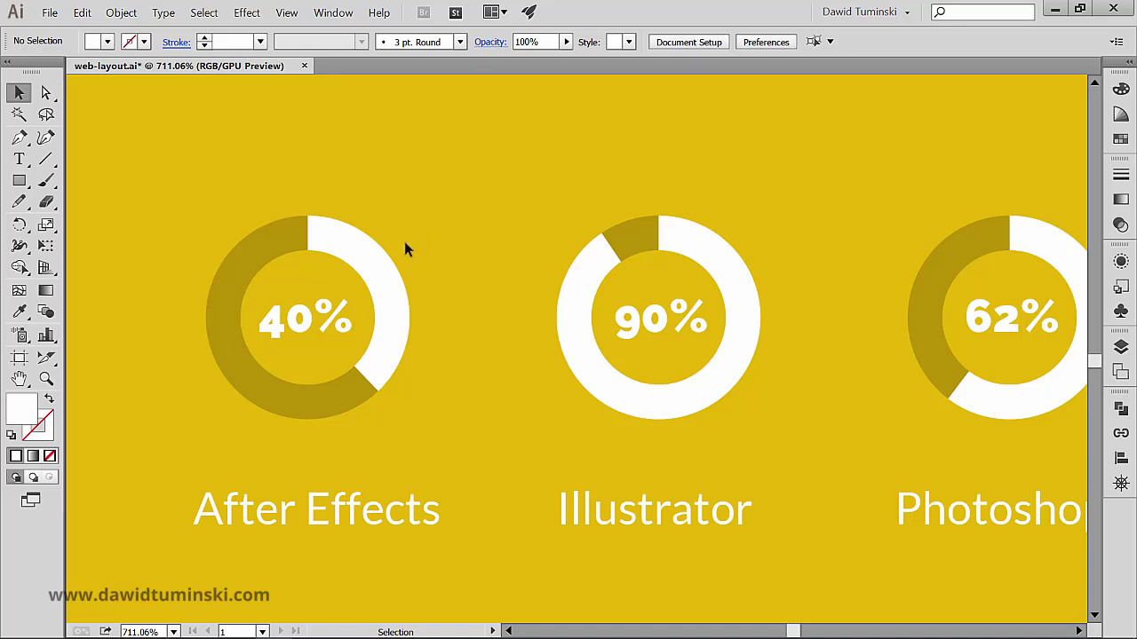
# Make a slice around the 40% After Effects donut with Object > Slice > Make
pyautogui.click(379, 253)
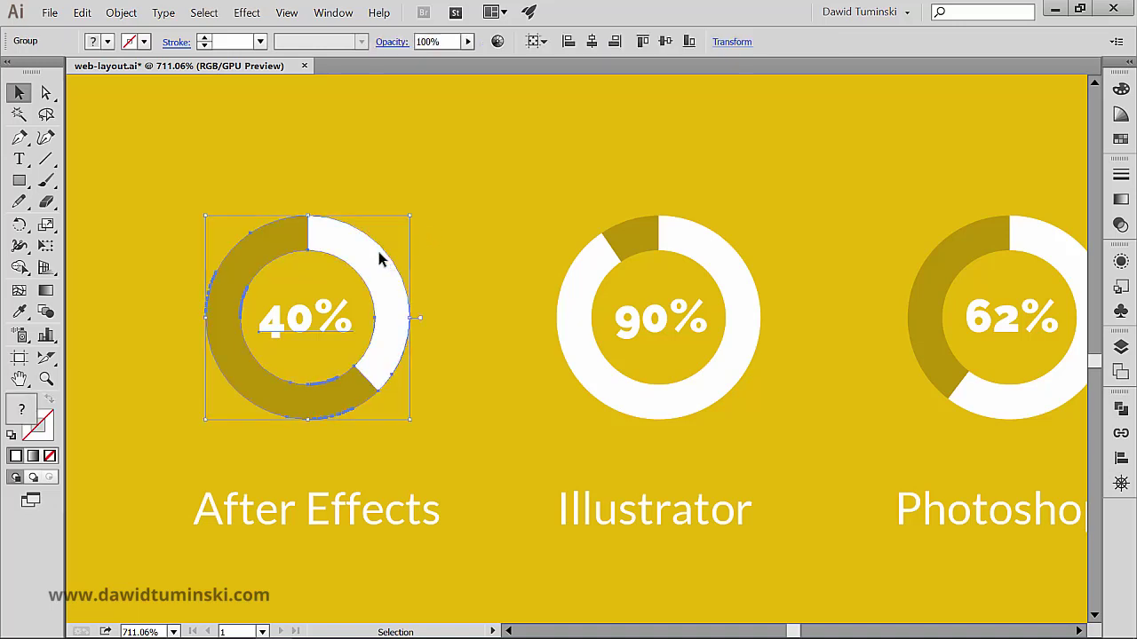
pyautogui.click(134, 16)
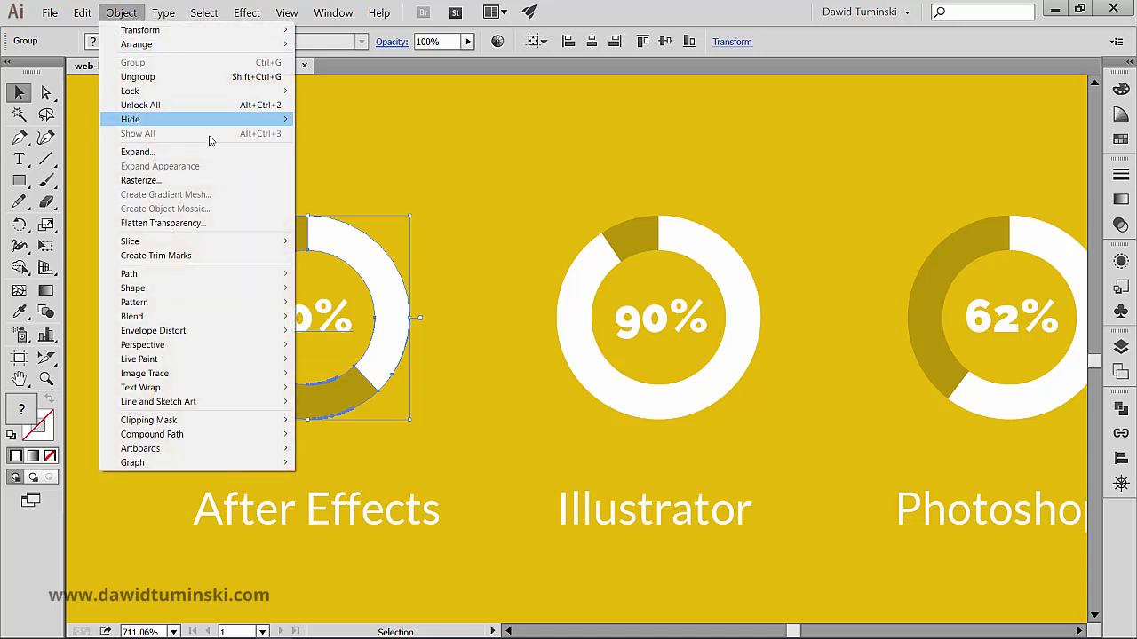
pyautogui.click(299, 242)
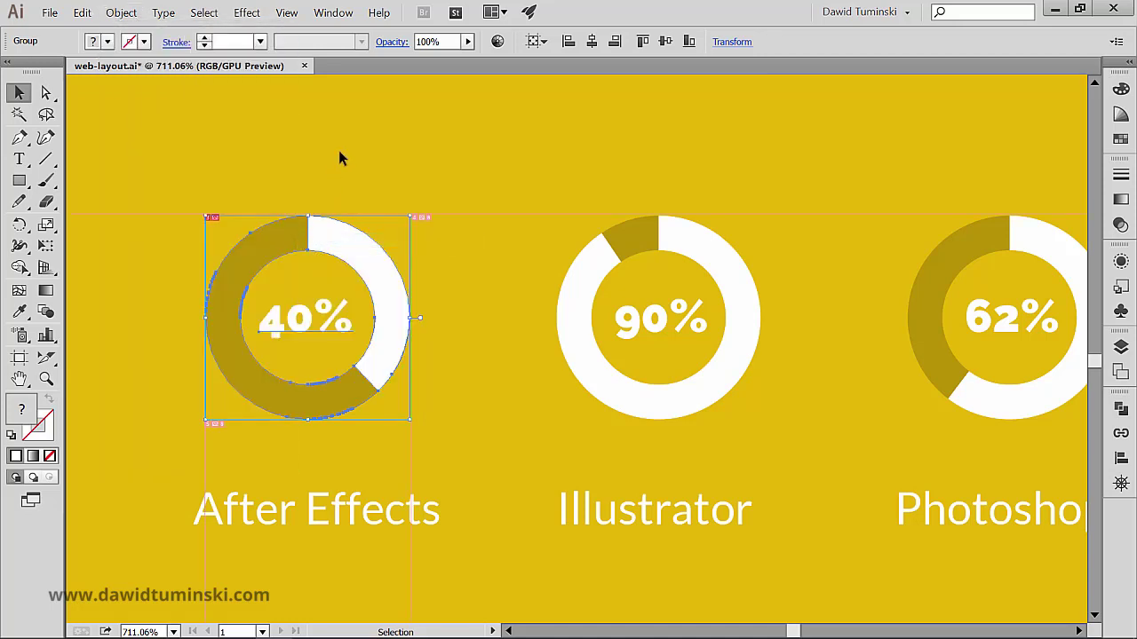
# Create a slice from the selected 90% Illustrator donut with Create from Selection
pyautogui.click(595, 250)
pyautogui.click(128, 16)
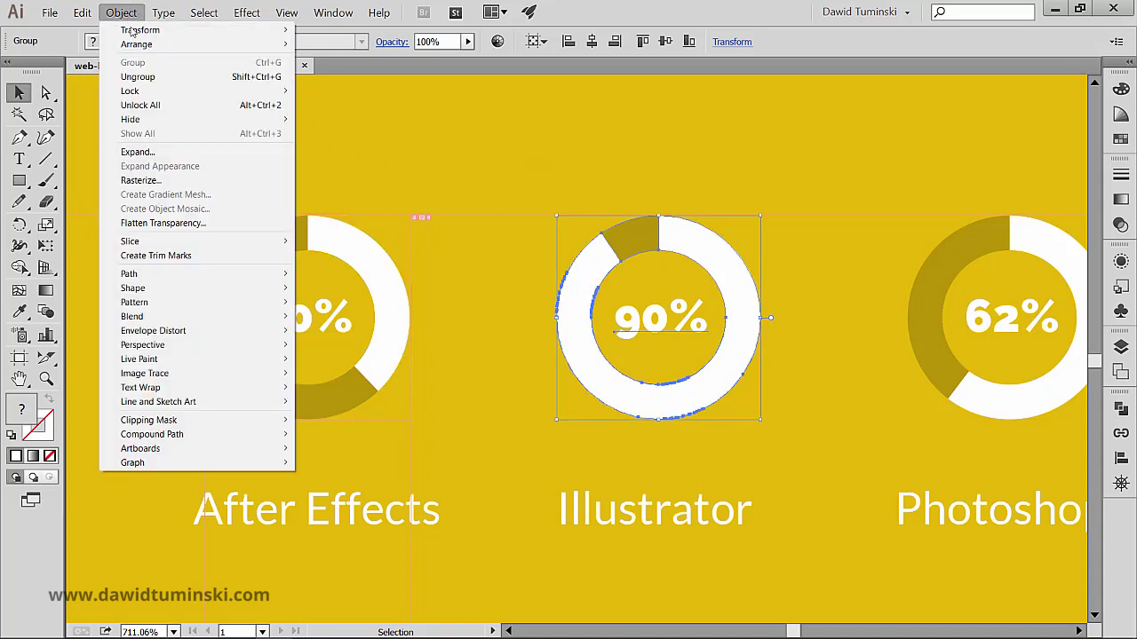
pyautogui.moveTo(263, 245)
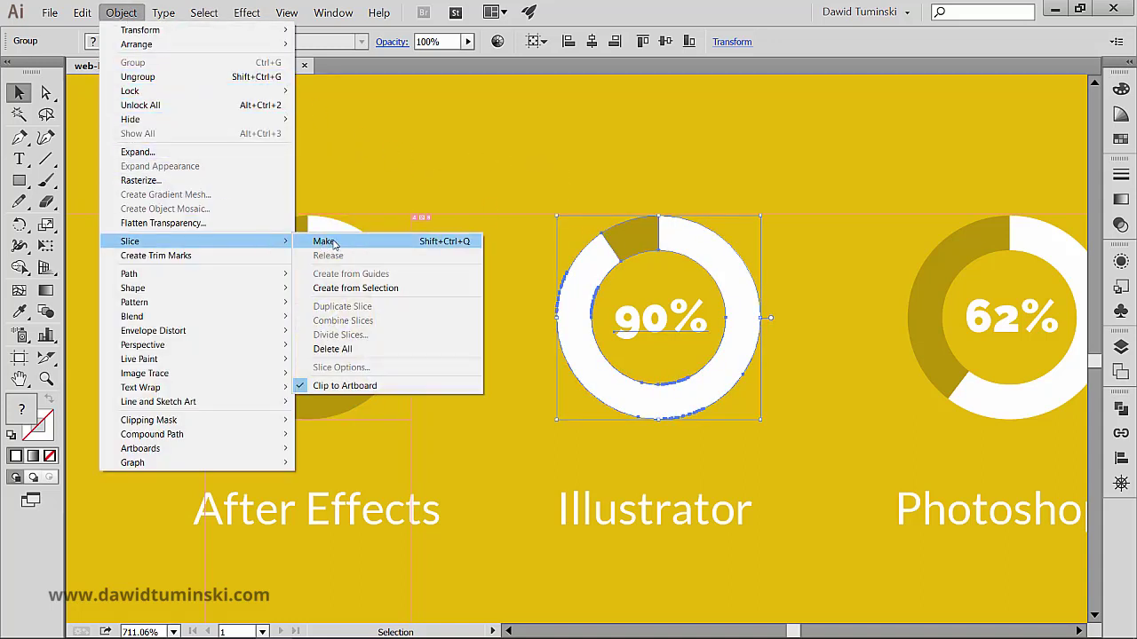
pyautogui.click(355, 289)
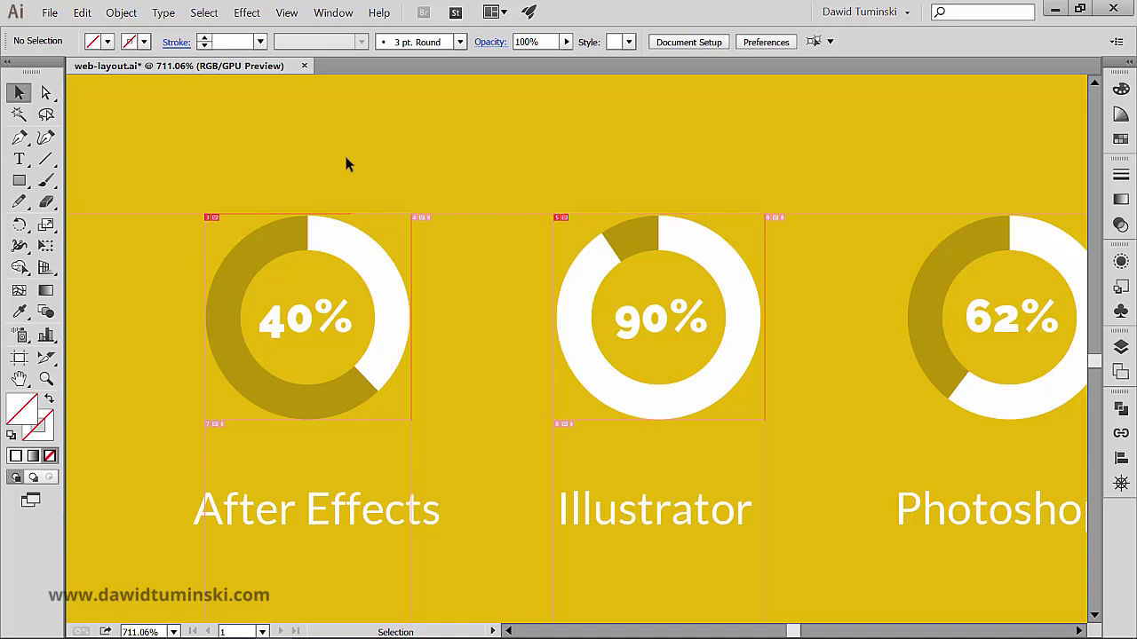
# Scale the 40% After Effects donut uniformly to 130% with preview on
pyautogui.click(47, 357)
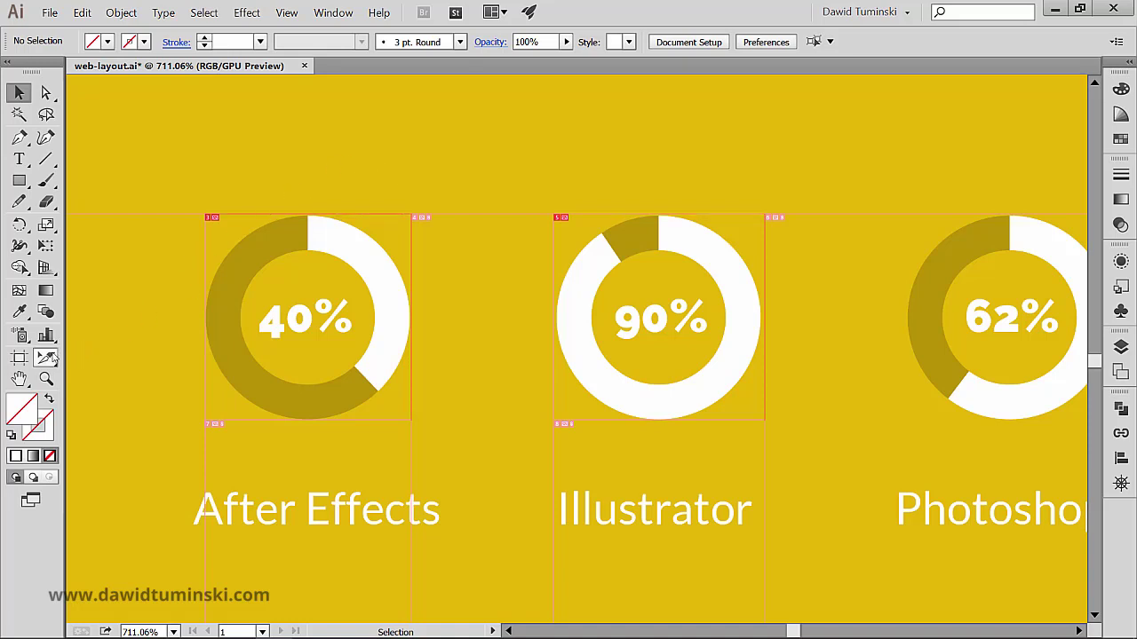
pyautogui.click(352, 240)
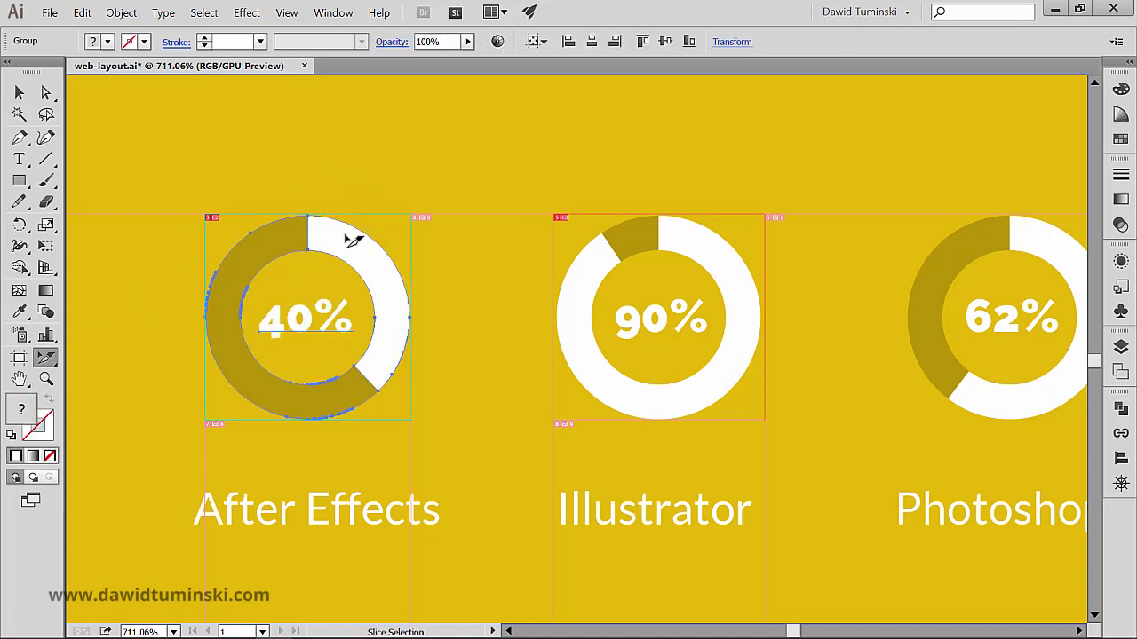
pyautogui.press('s')
pyautogui.keyDown('alt'); pyautogui.click(349, 238); pyautogui.keyUp('alt')
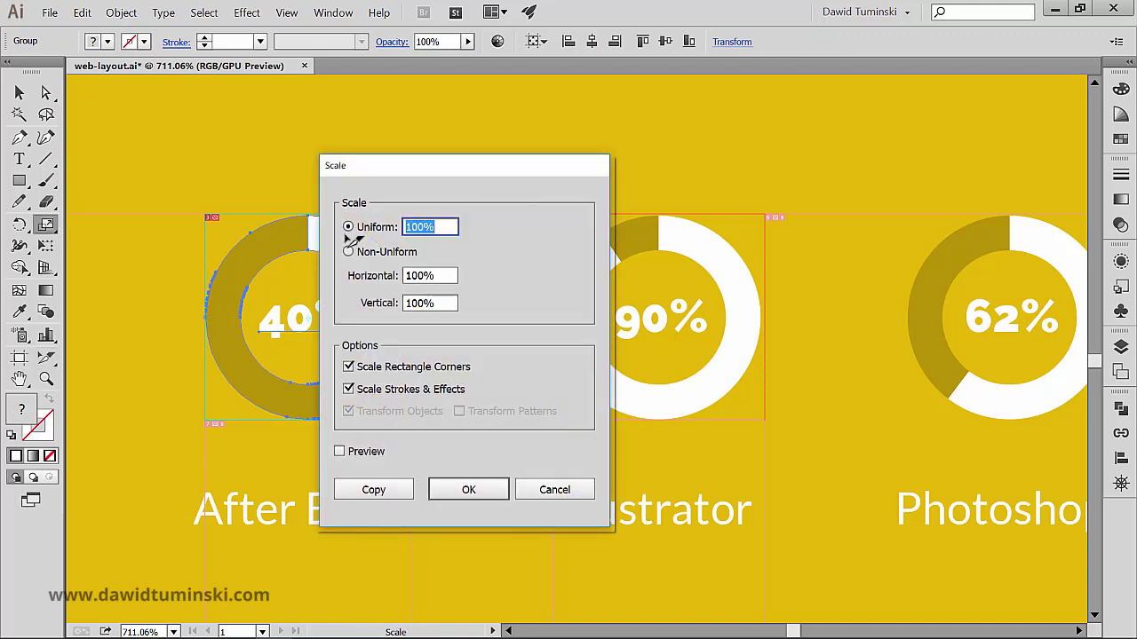
pyautogui.moveTo(509, 173); pyautogui.dragTo(630, 133)
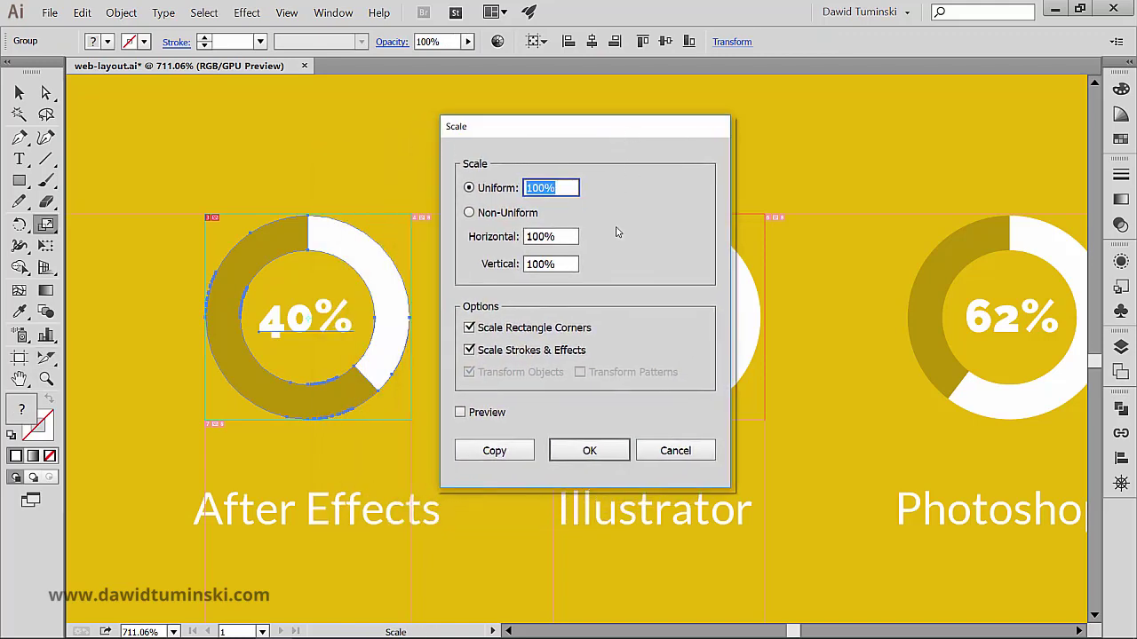
pyautogui.click(488, 416)
pyautogui.hotkey('shift', 'Up')
pyautogui.hotkey('shift', 'Up')
pyautogui.hotkey('shift', 'Up')
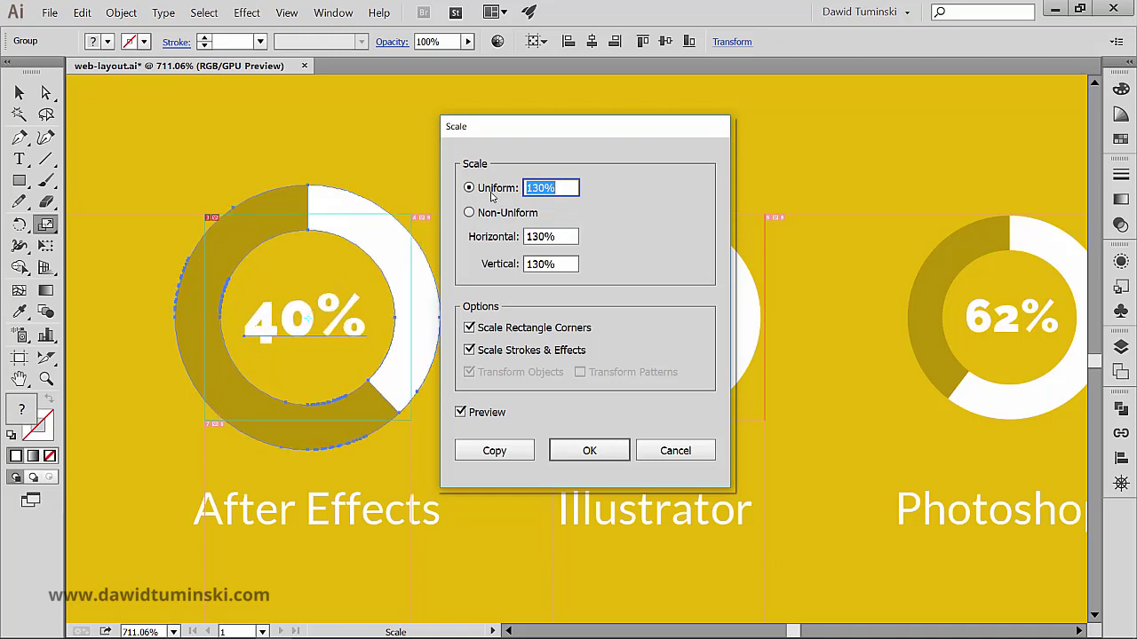
pyautogui.press('Return')
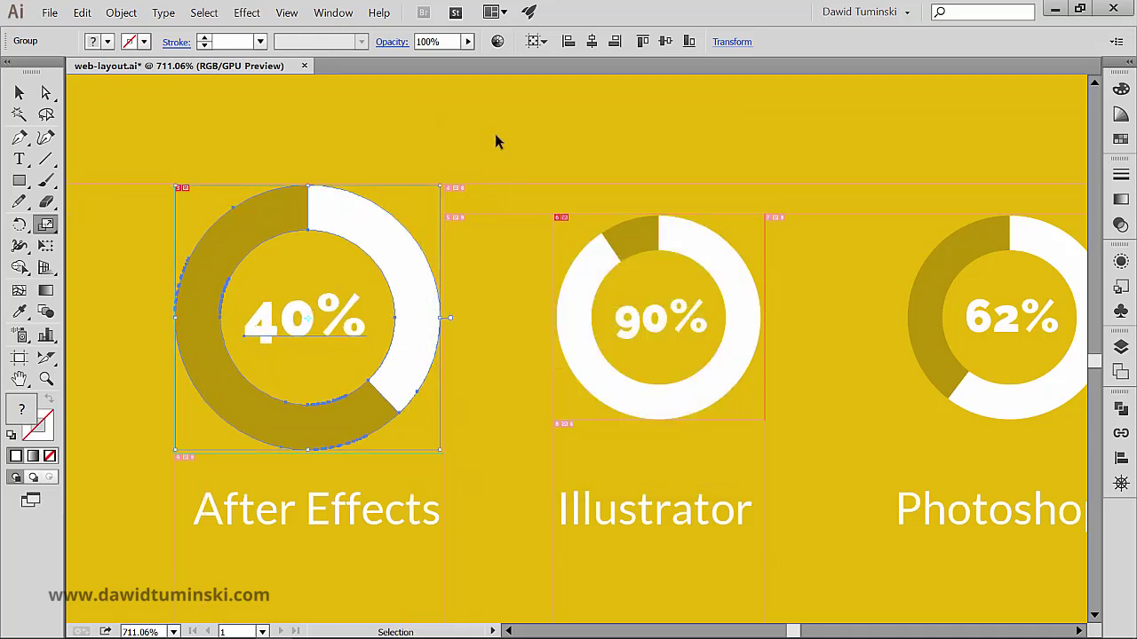
# Reselect the 40% donut and undo the accidental move, returning it to its original spot
pyautogui.click(496, 142)
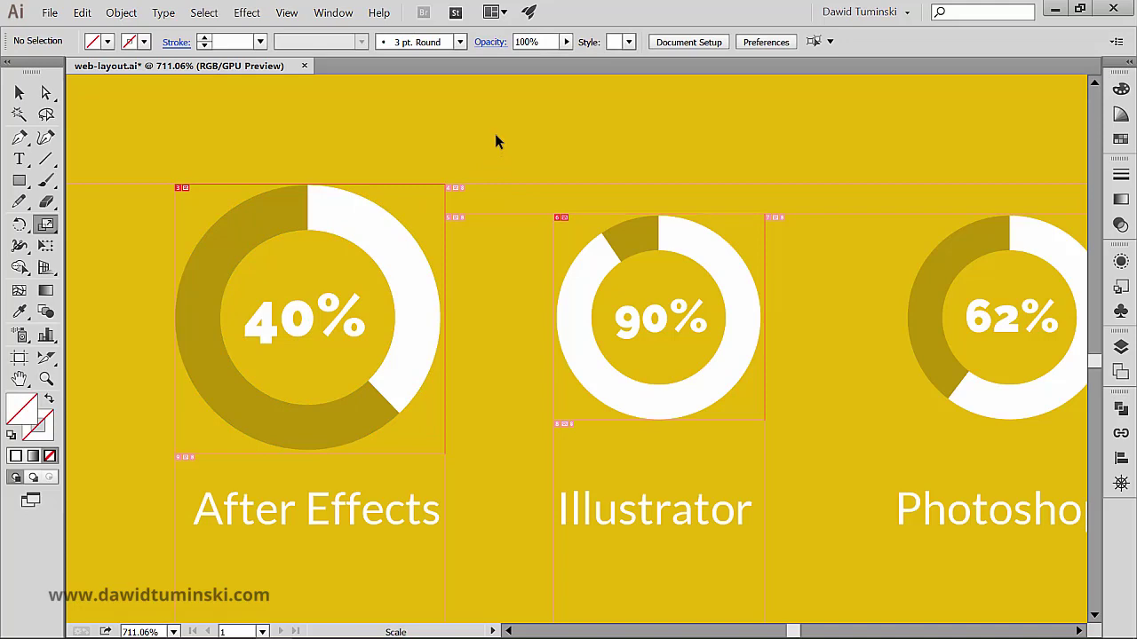
pyautogui.press('s')
pyautogui.click(46, 357)
pyautogui.click(346, 215)
pyautogui.moveTo(351, 217); pyautogui.dragTo(404, 173)
pyautogui.hotkey('ctrl', 'z')
pyautogui.hotkey('ctrl', 'z')
pyautogui.hotkey('ctrl', 'z')
pyautogui.hotkey('ctrl', 'z')
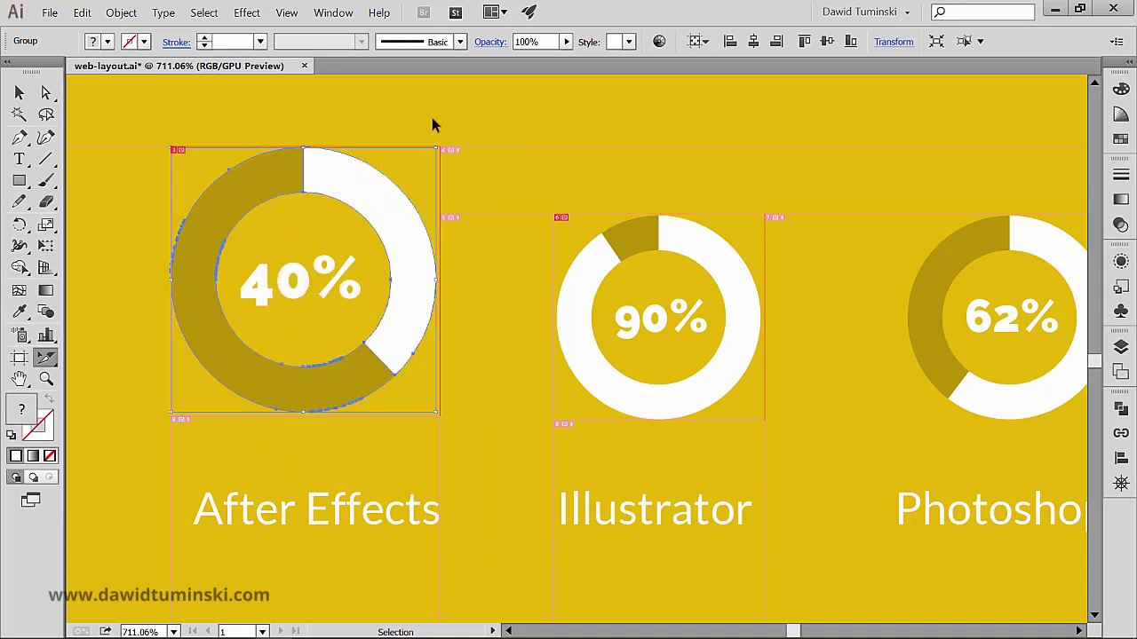
pyautogui.hotkey('ctrl', 'z')
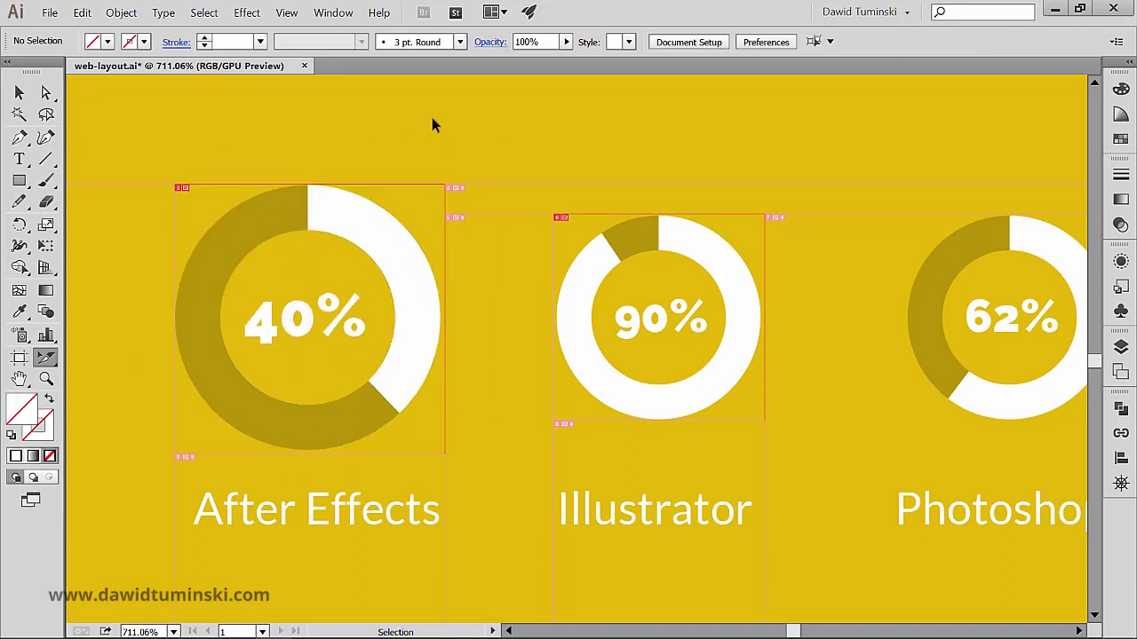
# Select the 90% Illustrator donut and scale it uniformly to 130%, then deselect
pyautogui.press('s')
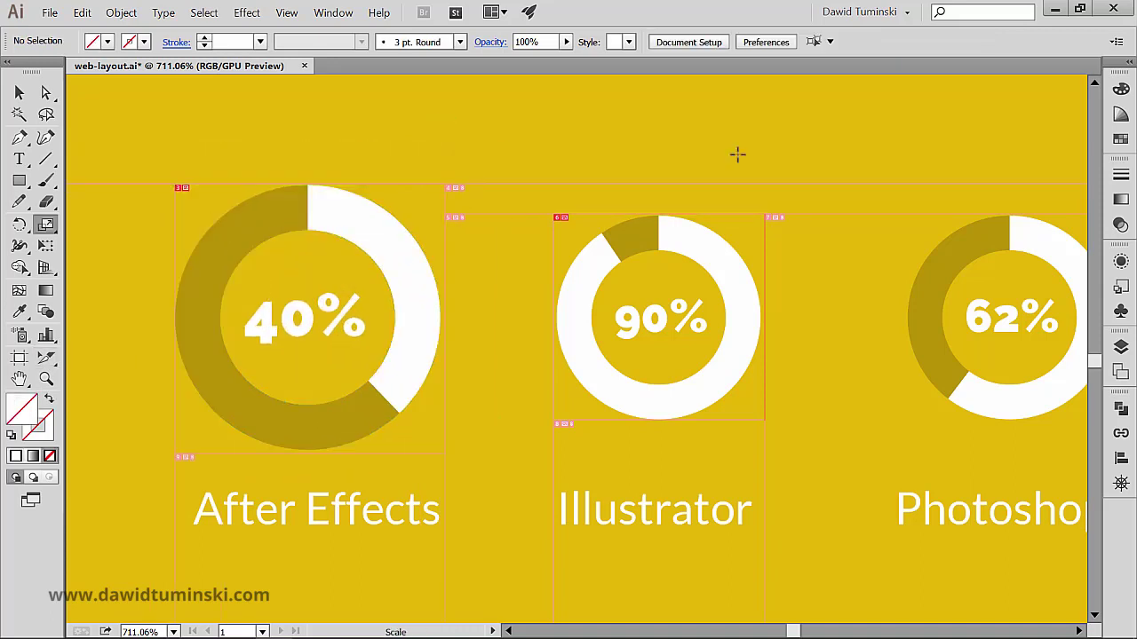
pyautogui.press('v')
pyautogui.click(707, 242)
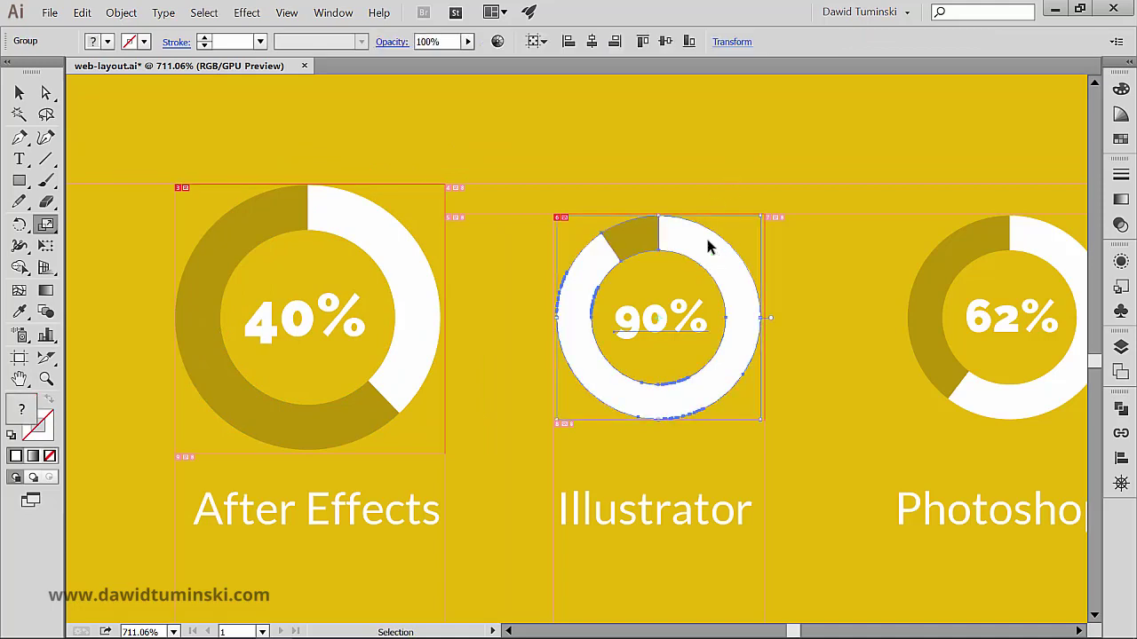
pyautogui.press('s')
pyautogui.press('Return')
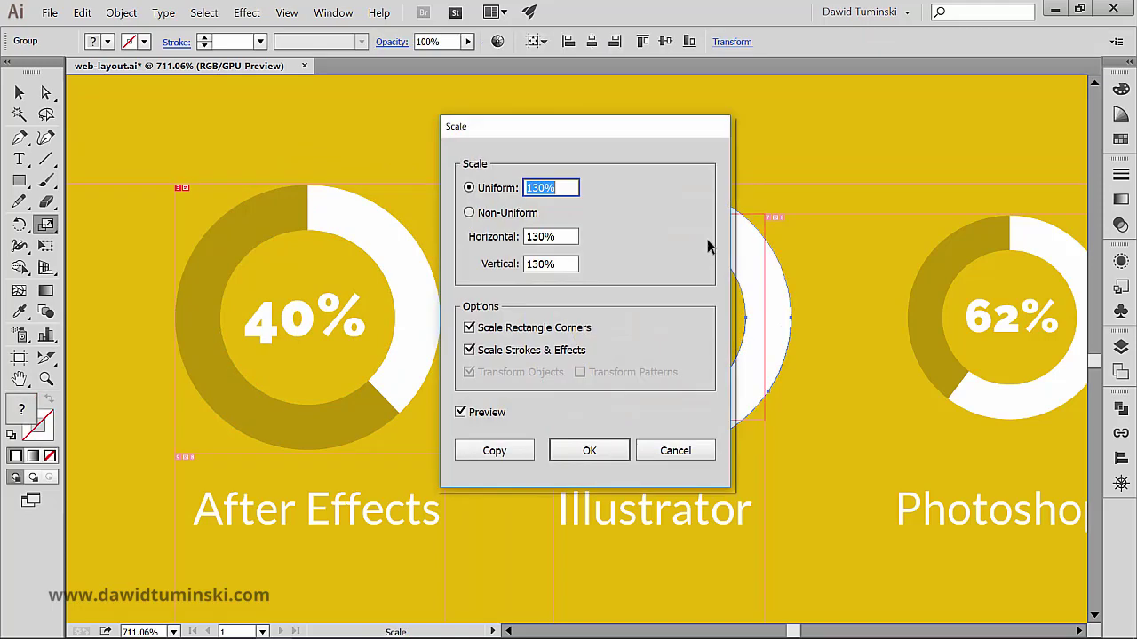
pyautogui.press('Return')
pyautogui.click(648, 127)
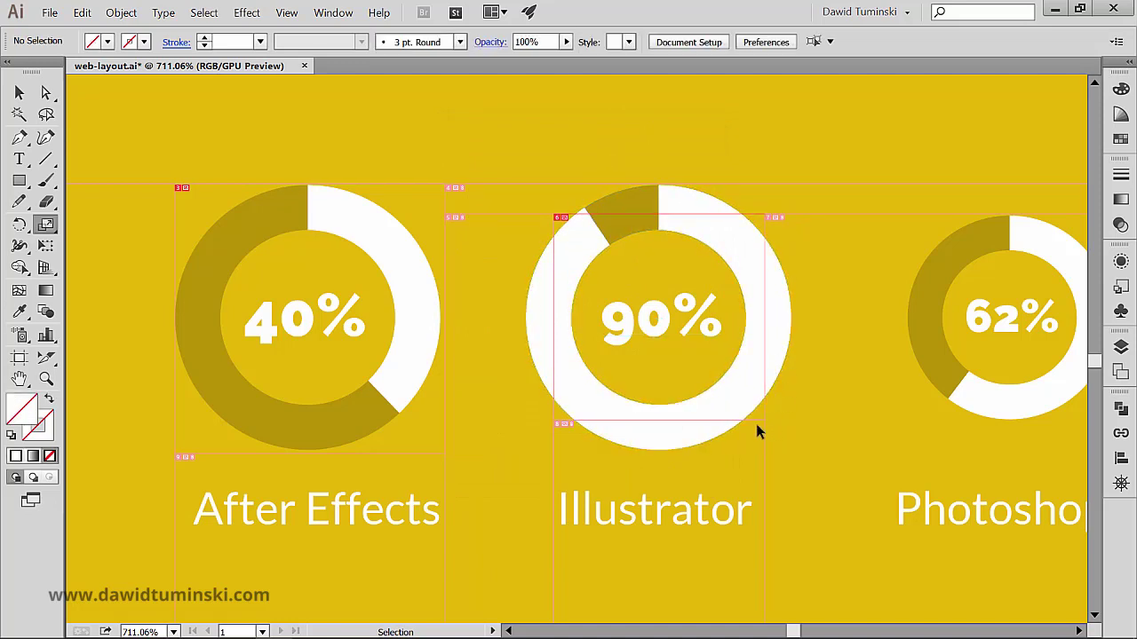
pyautogui.press('s')
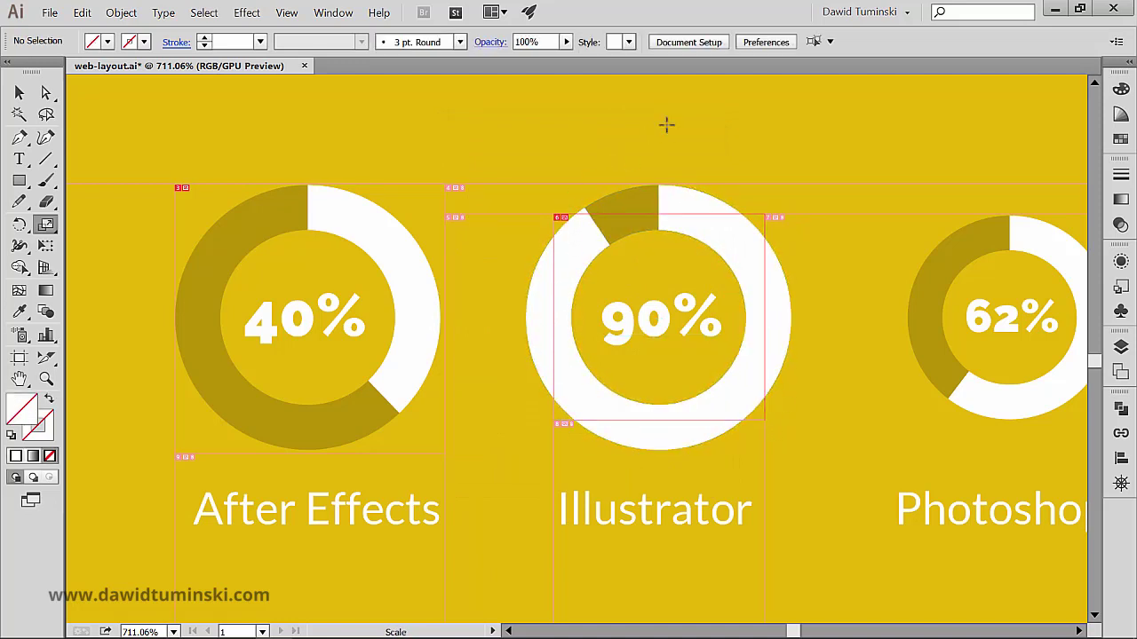